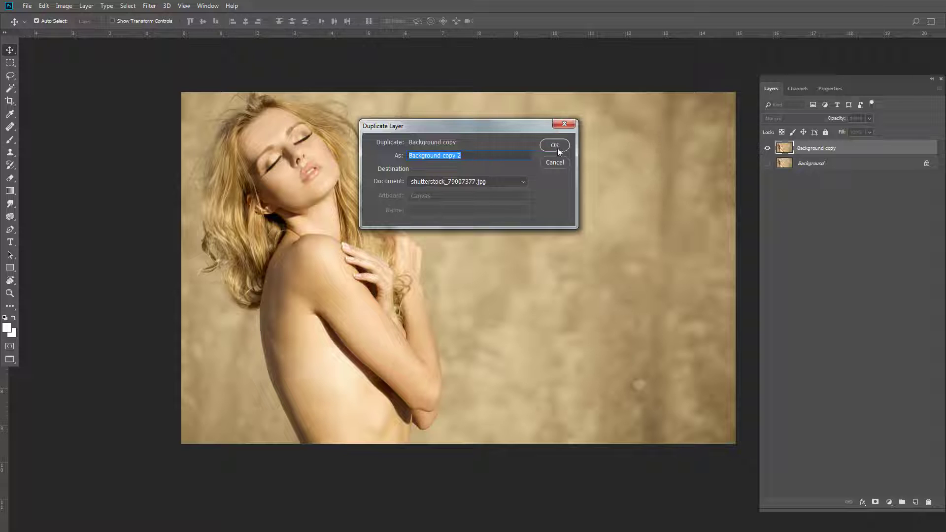
- Duplicate the Background copy layer and apply a Gaussian Blur with a 4.1-pixel radius to the duplicate
left_click(558, 149)
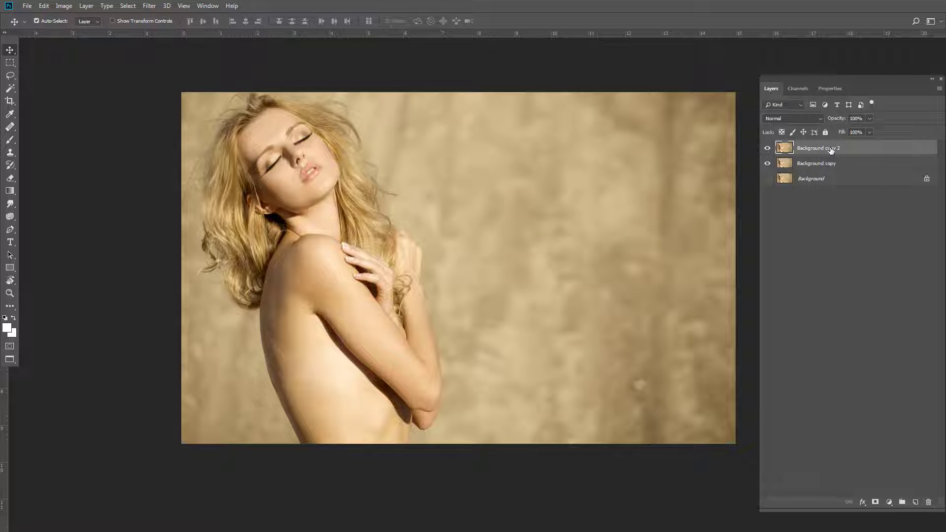
left_click(150, 6)
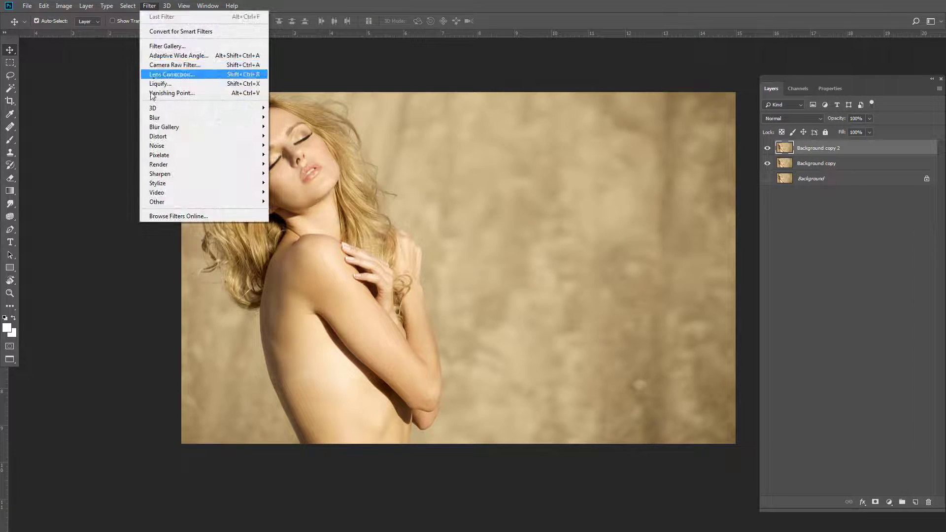
mouse_move(230, 119)
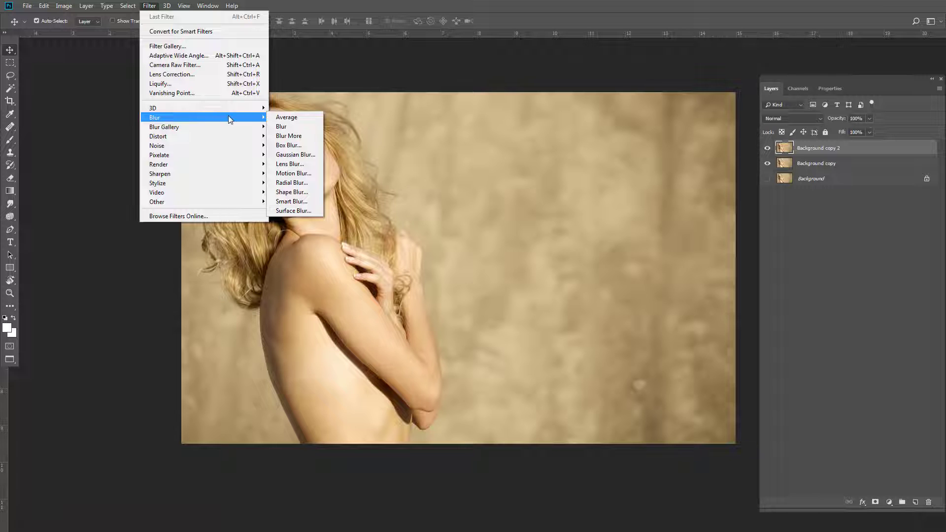
left_click(294, 154)
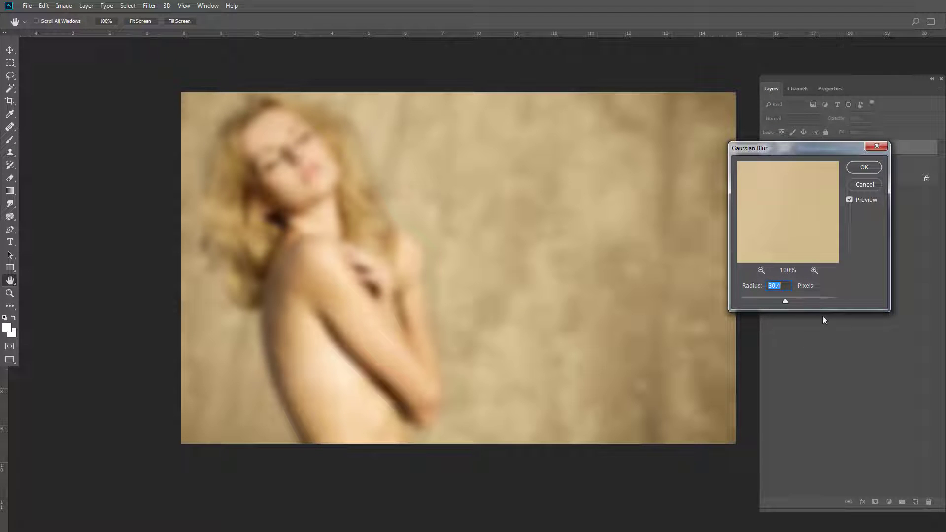
left_click(754, 297)
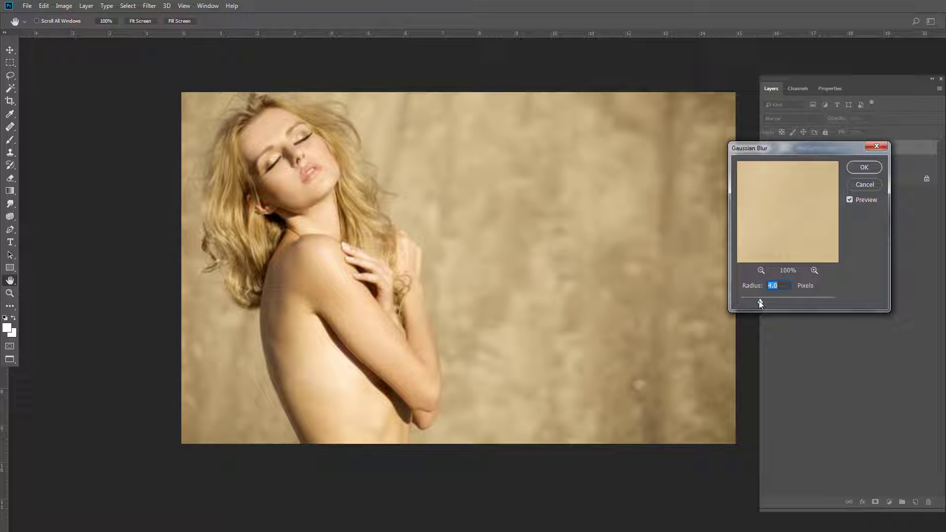
left_click_drag(759, 300, 762, 301)
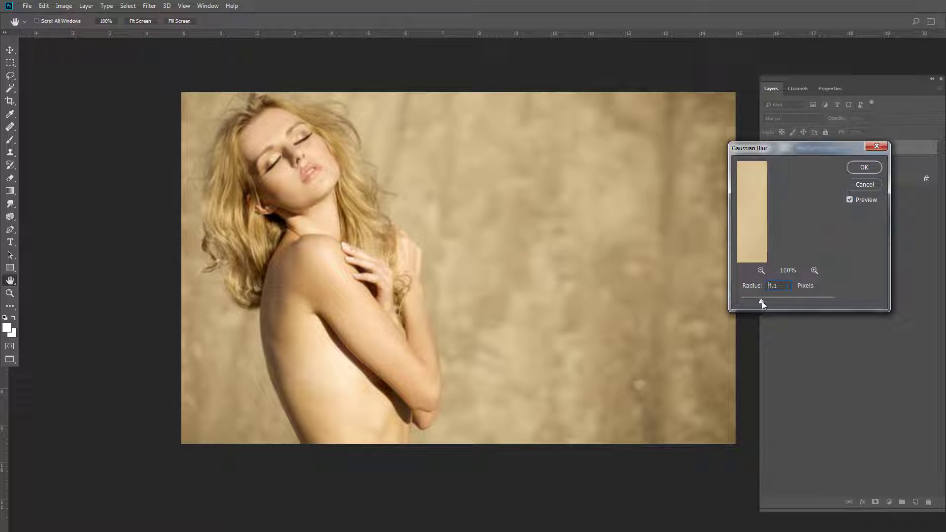
left_click(863, 168)
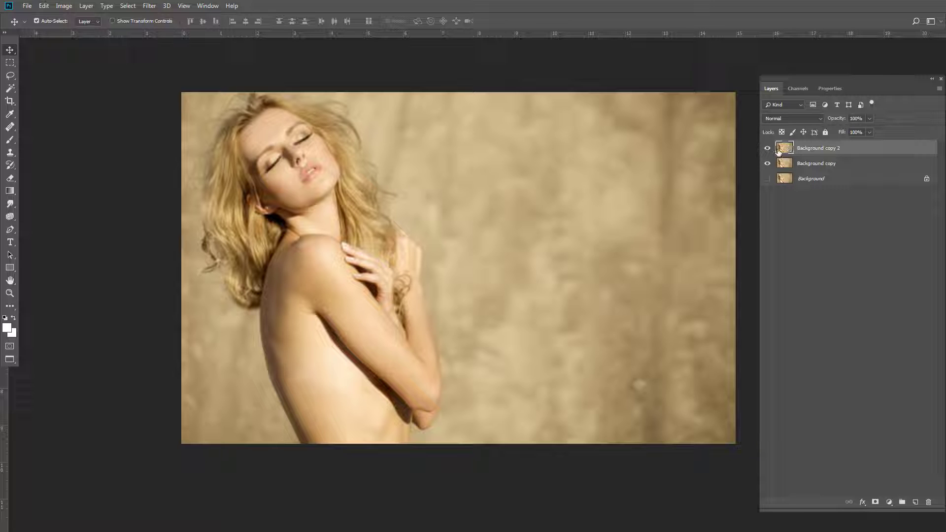
- Apply a Color Lookup adjustment with the Crisp_Warm.look 3D LUT to the blurred layer
left_click(63, 6)
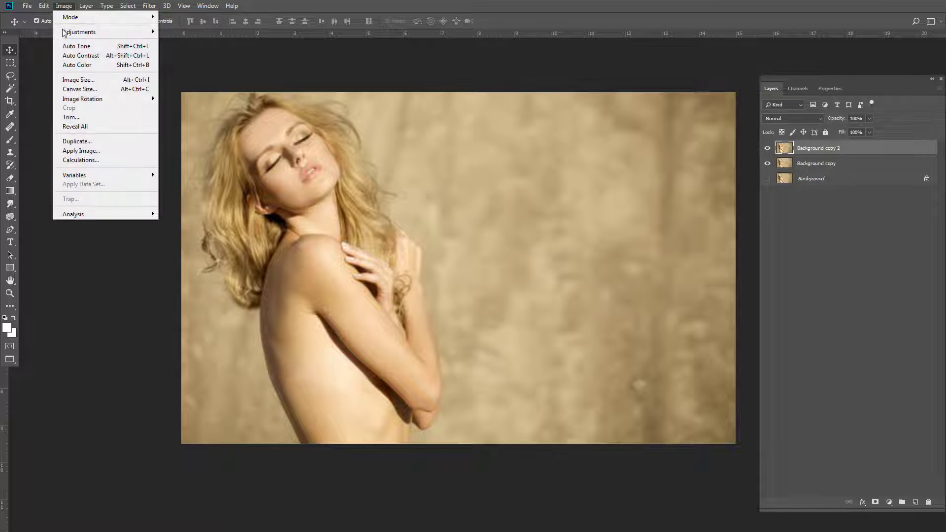
mouse_move(67, 32)
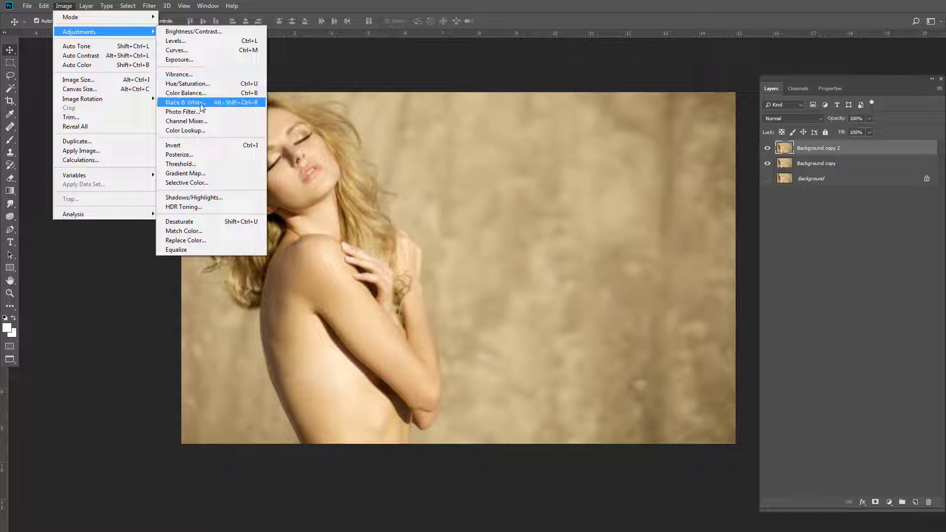
left_click(197, 131)
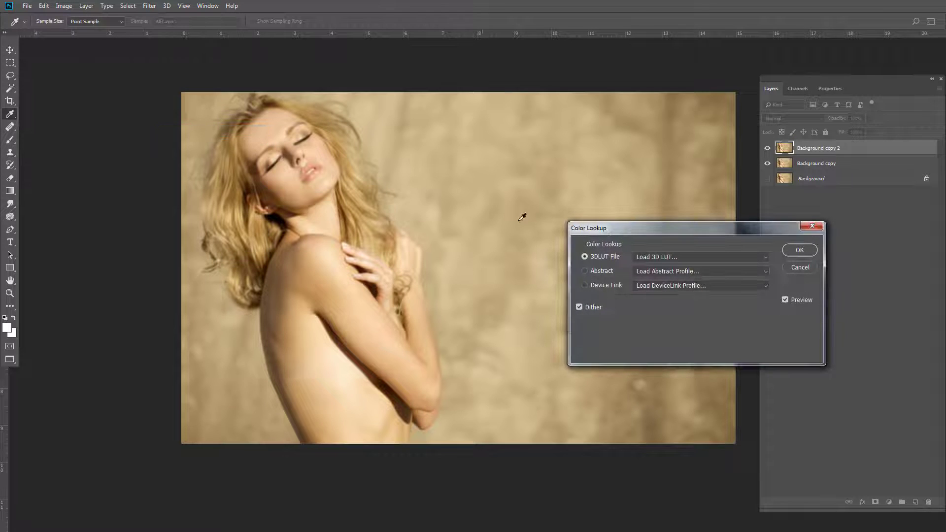
left_click(687, 258)
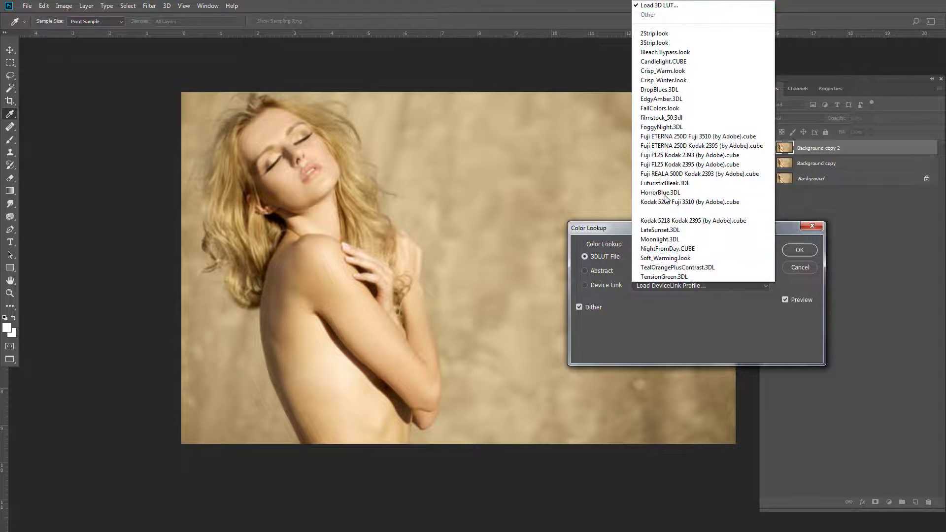
left_click(652, 70)
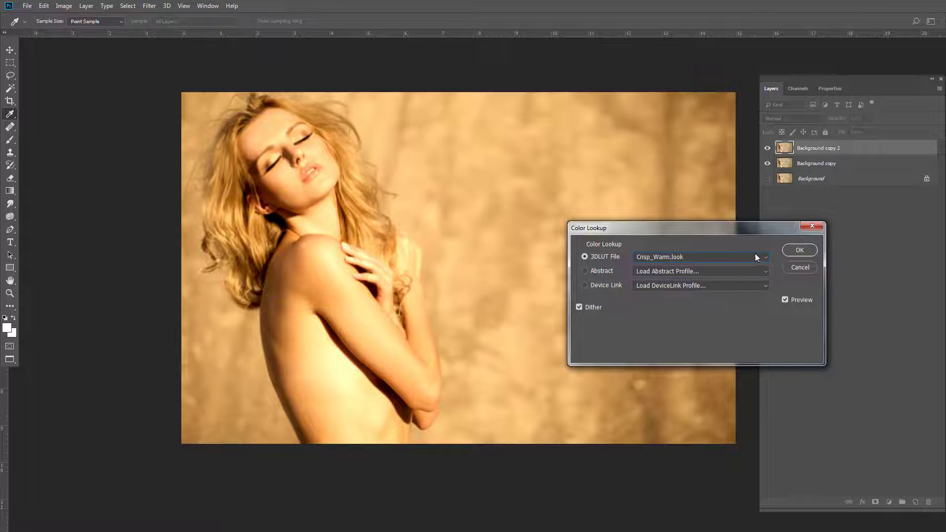
left_click(799, 250)
key("v")
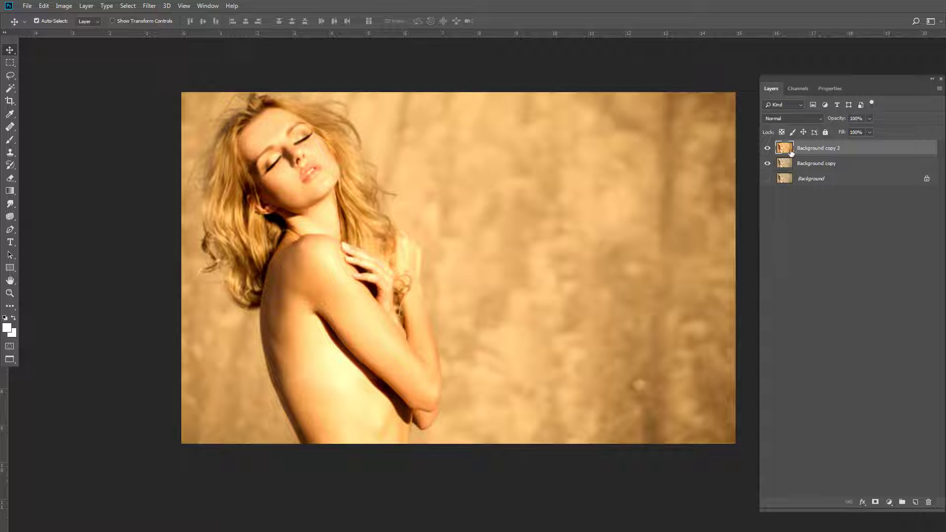
- Apply a Shadows/Highlights adjustment with 61% shadows and 7% highlights to the warm-toned layer
left_click(64, 6)
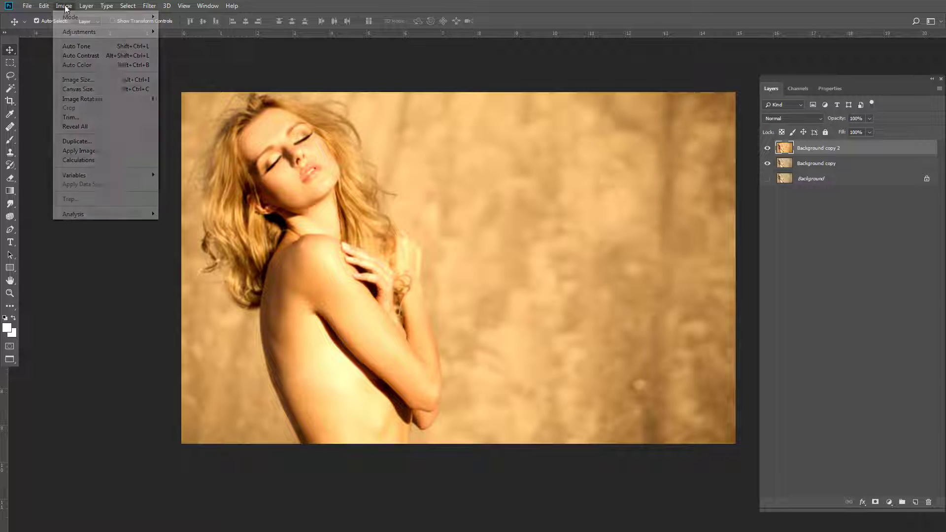
mouse_move(78, 33)
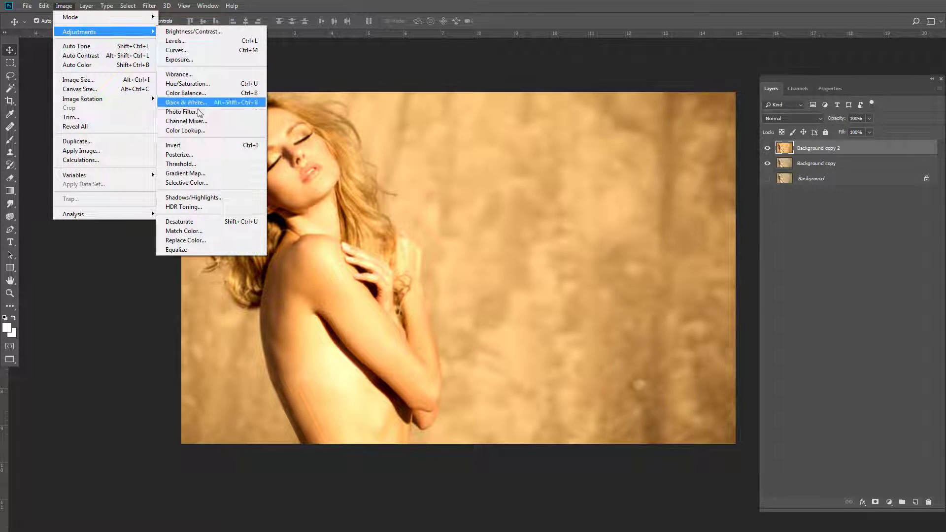
left_click(184, 197)
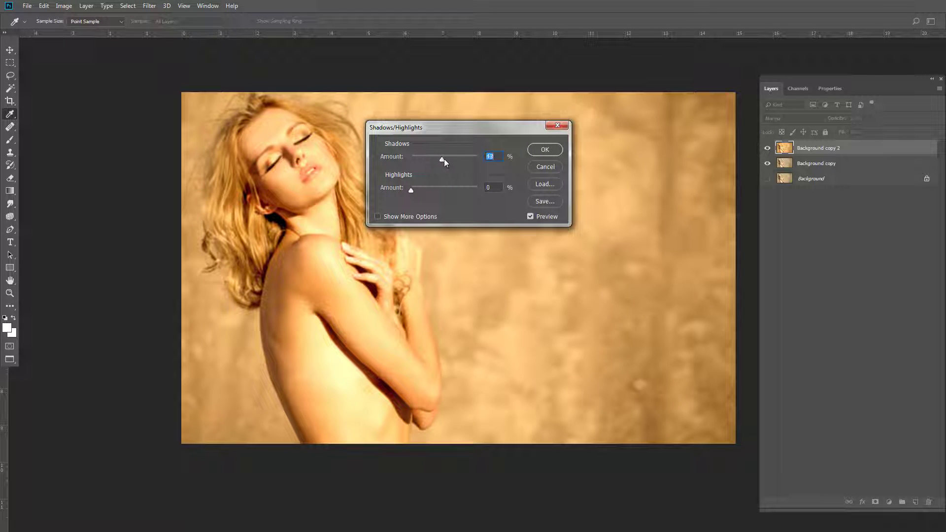
left_click_drag(444, 160, 460, 164)
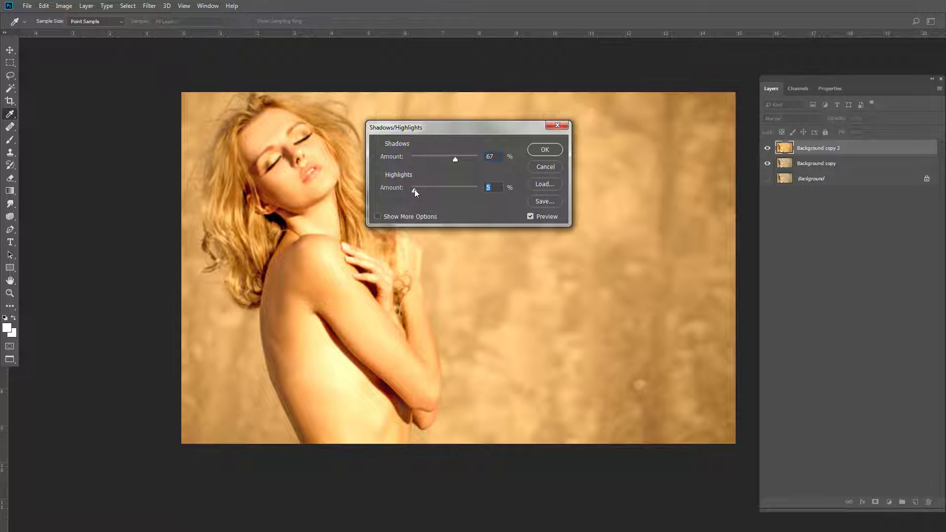
left_click_drag(414, 189, 418, 189)
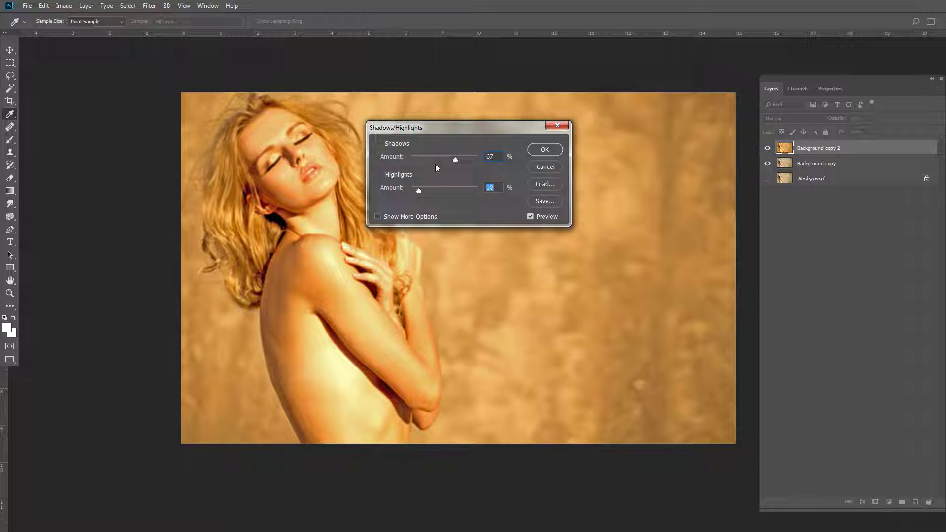
left_click(454, 160)
left_click_drag(455, 159, 451, 160)
left_click_drag(418, 191, 416, 191)
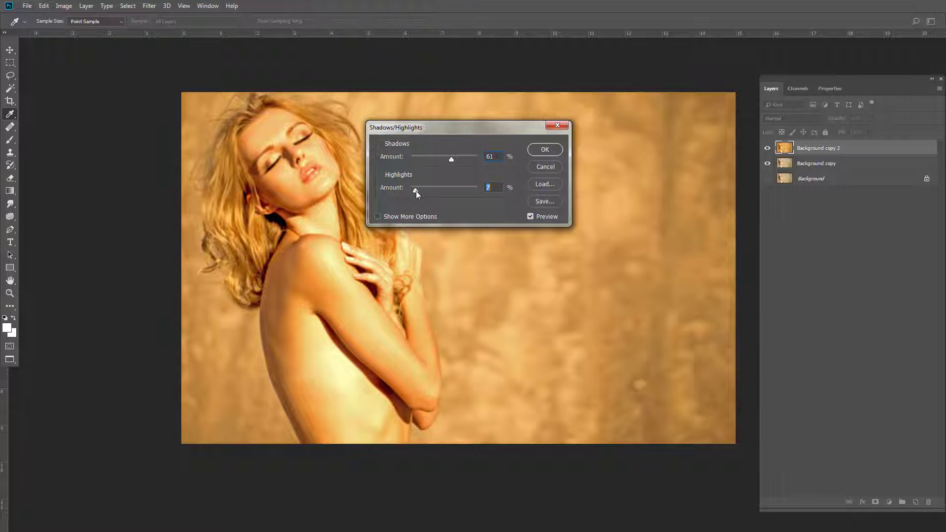
left_click(545, 151)
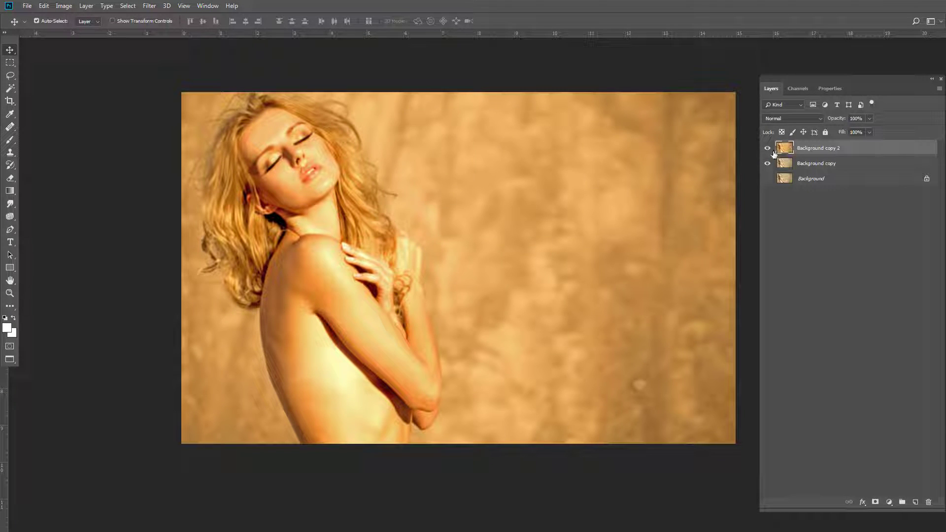
- Add a layer mask to Background copy 2, invert it to black, and set the Brush tool's opacity to 45%
left_click(875, 502)
key("ctrl+i")
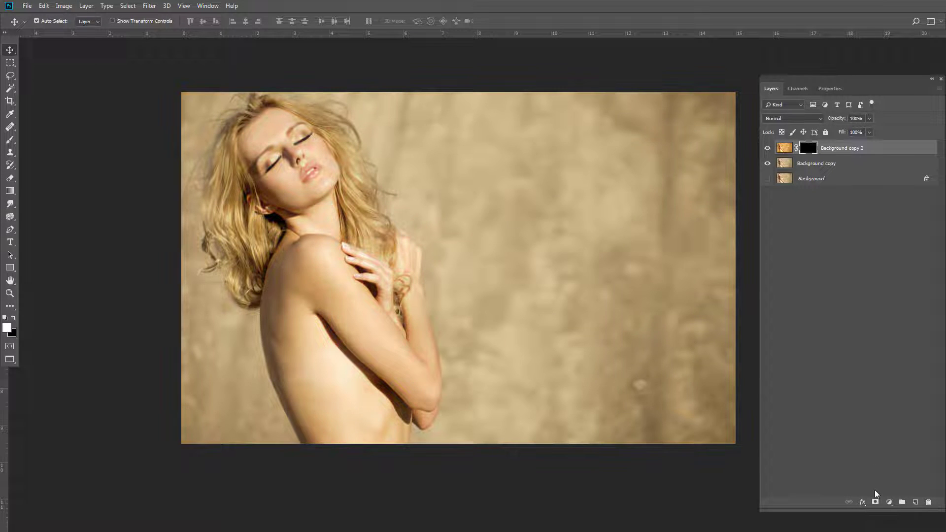
scroll(310, 137, "up", 6)
left_click_drag(309, 137, 340, 143)
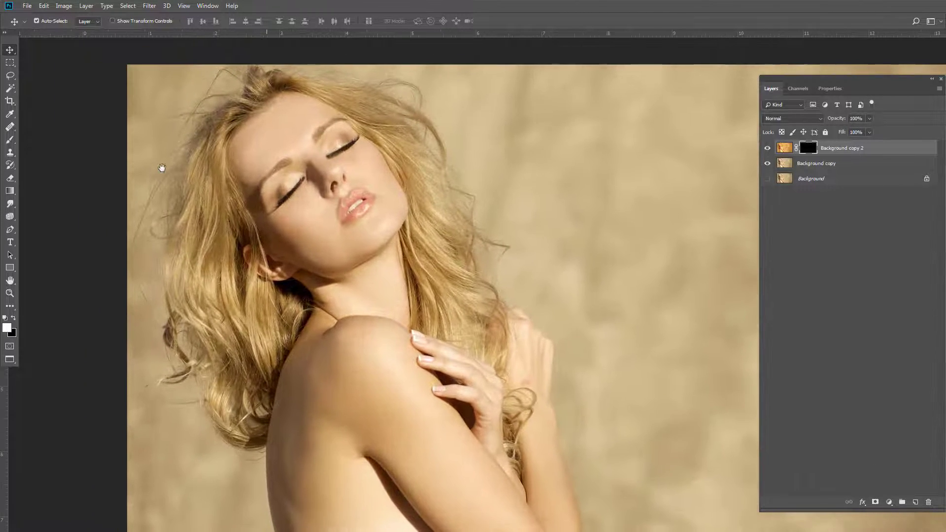
left_click(10, 140)
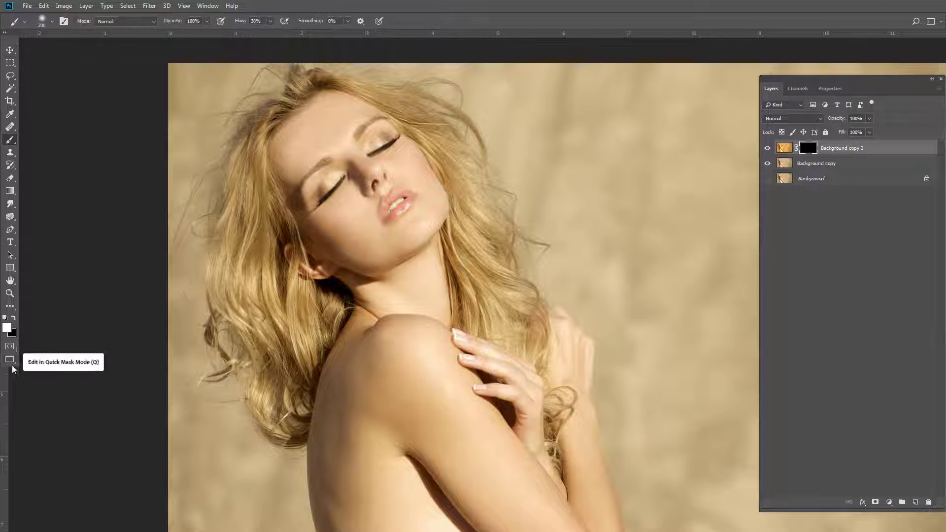
left_click(207, 21)
left_click_drag(213, 34, 189, 35)
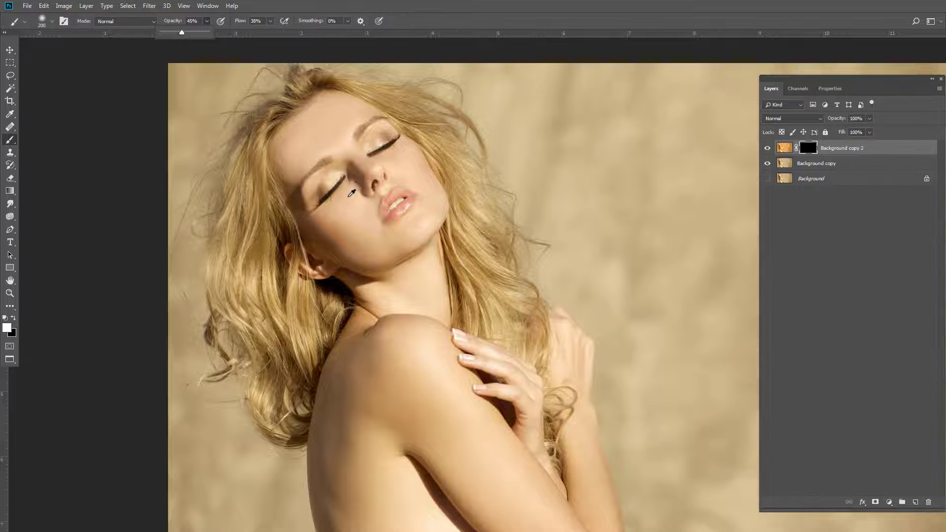
- Paint white on the mask over the woman's face and neck, reducing the brush size to 125
scroll(350, 194, "up", 5)
mouse_move(279, 136)
left_mouse_down()
mouse_move(260, 122)
mouse_move(256, 151)
mouse_move(281, 92)
mouse_move(349, 146)
mouse_move(351, 46)
mouse_move(288, 112)
mouse_move(308, 77)
mouse_move(258, 125)
left_mouse_up()
mouse_move(304, 250)
left_mouse_down()
mouse_move(390, 280)
mouse_move(351, 217)
mouse_move(355, 192)
mouse_move(269, 187)
mouse_move(286, 195)
mouse_move(335, 155)
mouse_move(336, 90)
mouse_move(391, 109)
mouse_move(400, 89)
mouse_move(343, 147)
mouse_move(299, 130)
mouse_move(279, 60)
left_mouse_up()
key("bracketleft")
key("bracketleft")
key("bracketleft")
mouse_move(458, 150)
left_mouse_down()
mouse_move(479, 185)
mouse_move(432, 271)
mouse_move(360, 236)
mouse_move(382, 189)
mouse_move(477, 187)
mouse_move(455, 111)
mouse_move(360, 171)
mouse_move(333, 228)
mouse_move(367, 225)
mouse_move(421, 187)
mouse_move(466, 214)
left_mouse_up()
mouse_move(389, 305)
left_mouse_down()
mouse_move(379, 247)
mouse_move(445, 194)
mouse_move(294, 197)
left_mouse_up()
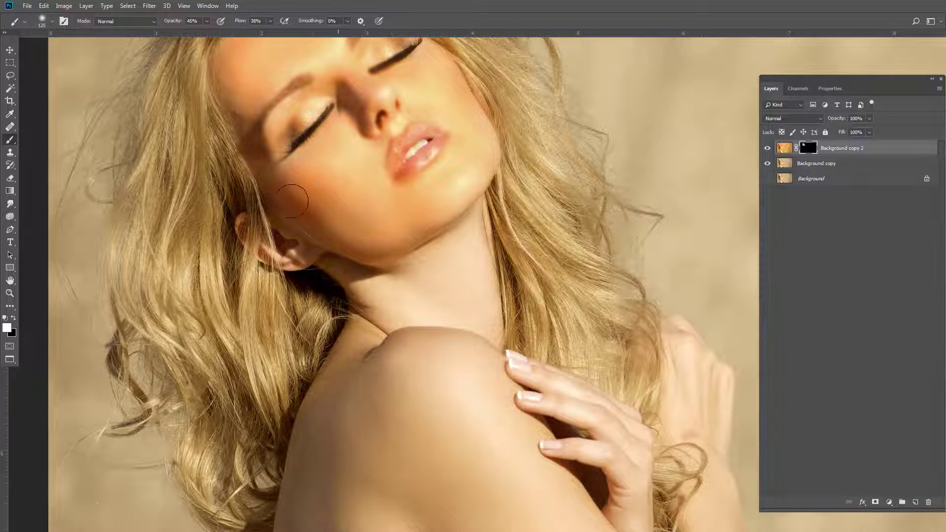
mouse_move(408, 293)
left_mouse_down()
mouse_move(395, 289)
mouse_move(468, 322)
left_mouse_up()
scroll(468, 321, "up", 2)
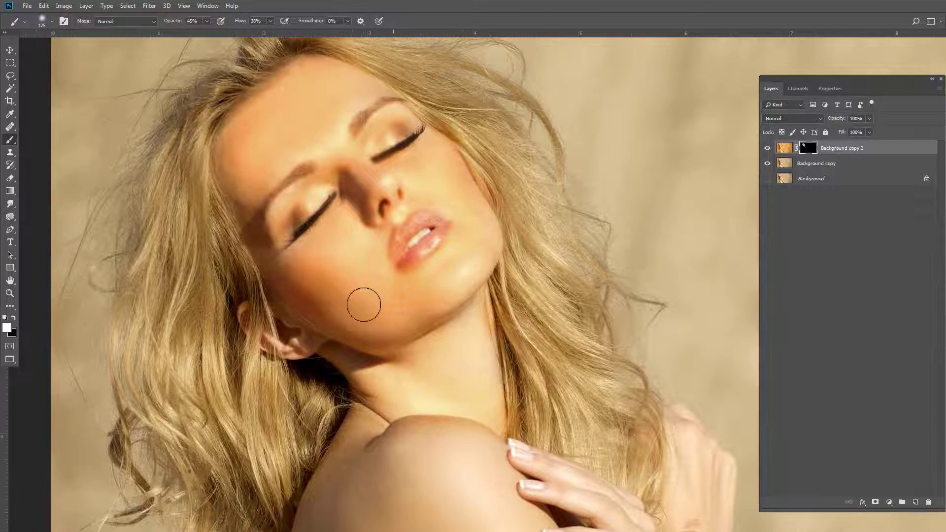
- Paint white on the mask over the shoulder, back and upper arm down to the elbow, using a size 400 brush at 100% opacity
scroll(386, 261, "down", 5)
key("0")
scroll(326, 355, "down", 5)
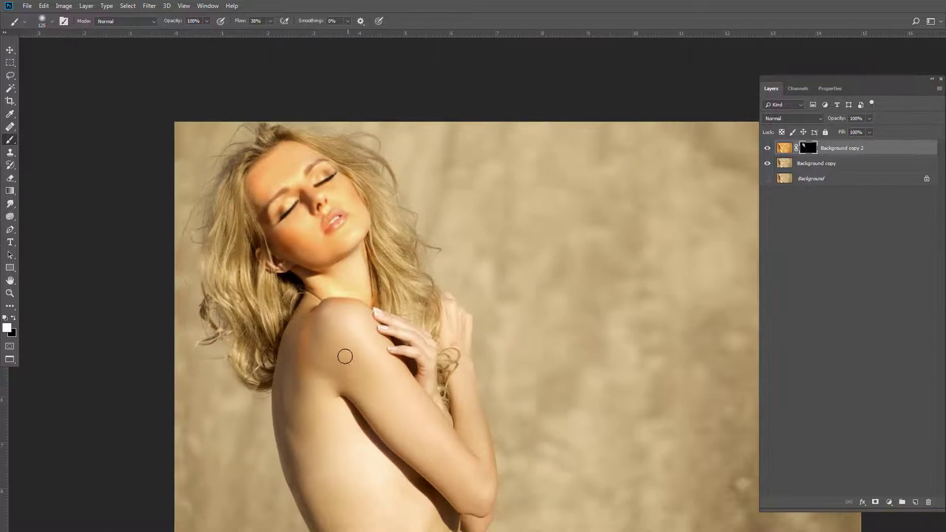
key("]")
key("]")
key("]")
key("]")
key("]")
key("]")
mouse_move(325, 329)
left_mouse_down()
mouse_move(368, 340)
mouse_move(326, 323)
mouse_move(297, 412)
mouse_move(327, 490)
left_mouse_up()
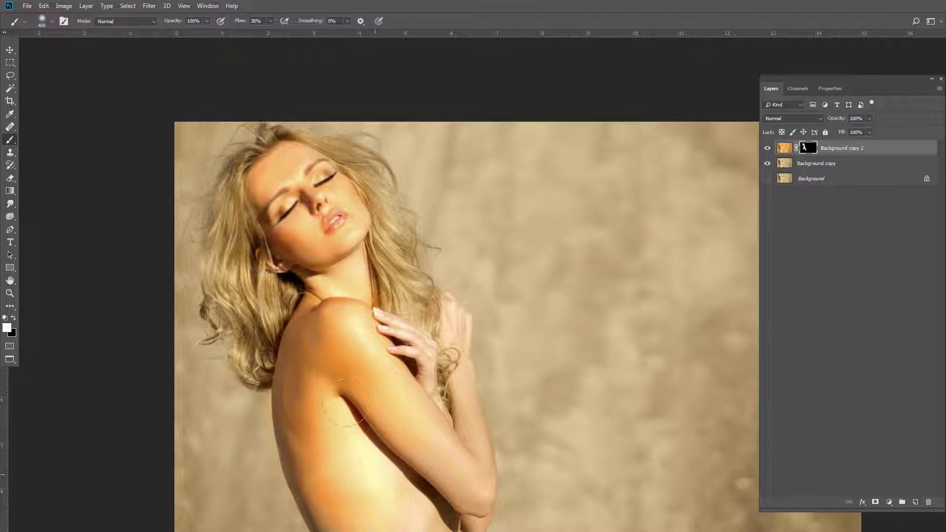
left_click_drag(346, 403, 353, 247)
mouse_move(391, 343)
left_mouse_down()
mouse_move(436, 352)
mouse_move(425, 372)
mouse_move(372, 392)
mouse_move(456, 319)
mouse_move(481, 347)
left_mouse_up()
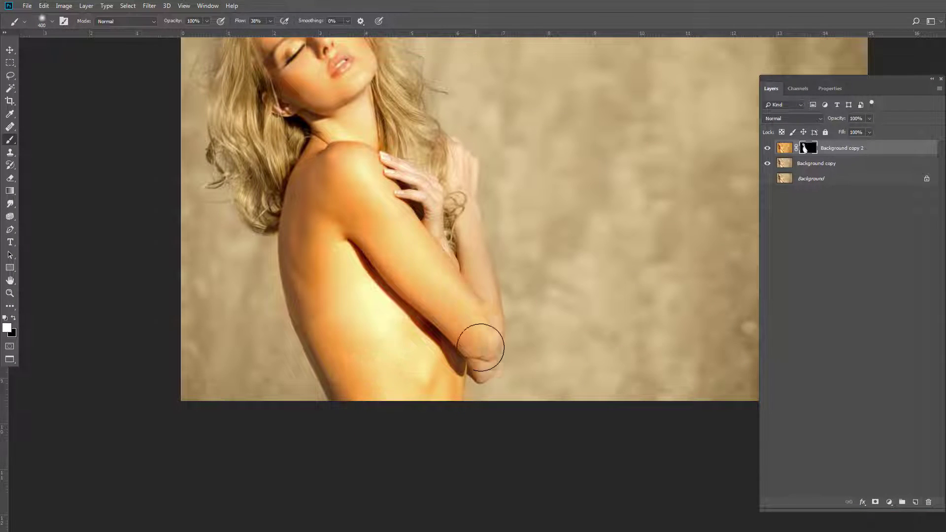
- Reduce the brush size to 80 and paint white on the mask over the fingers, both hands and the rear forearm
scroll(412, 133, "up", 3)
key("[")
key("[")
key("[")
key("[")
key("[")
key("[")
key("[")
key("[")
key("[")
key("[")
key("[")
key("[")
key("[")
key("[")
key("[")
key("[")
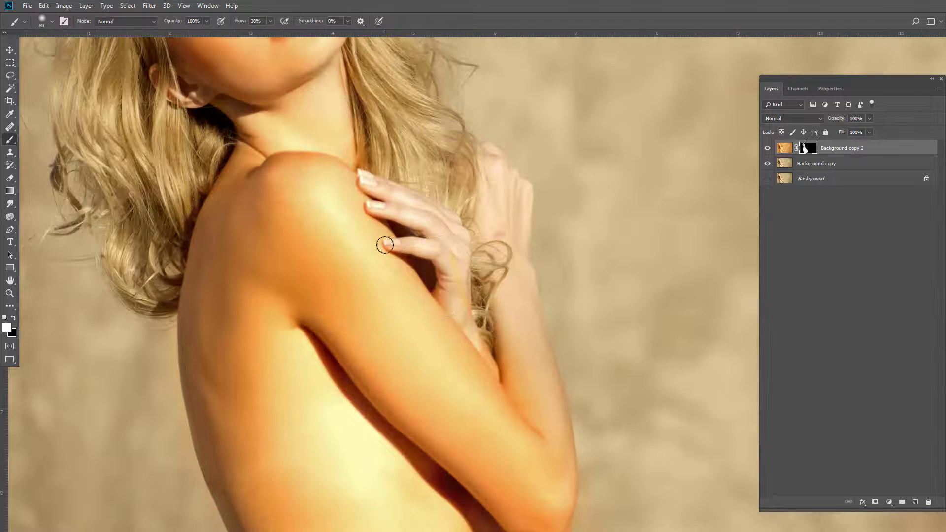
scroll(488, 202, "up", 1)
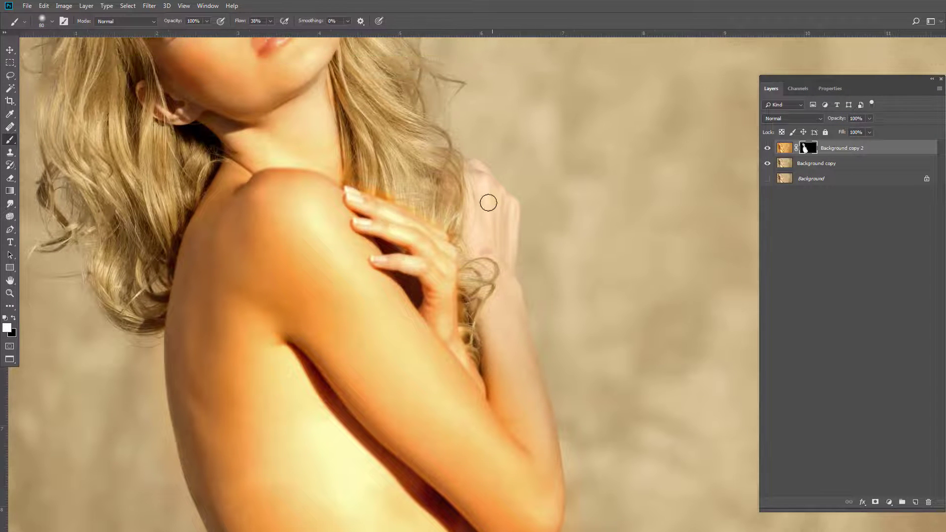
scroll(480, 257, "down", 2)
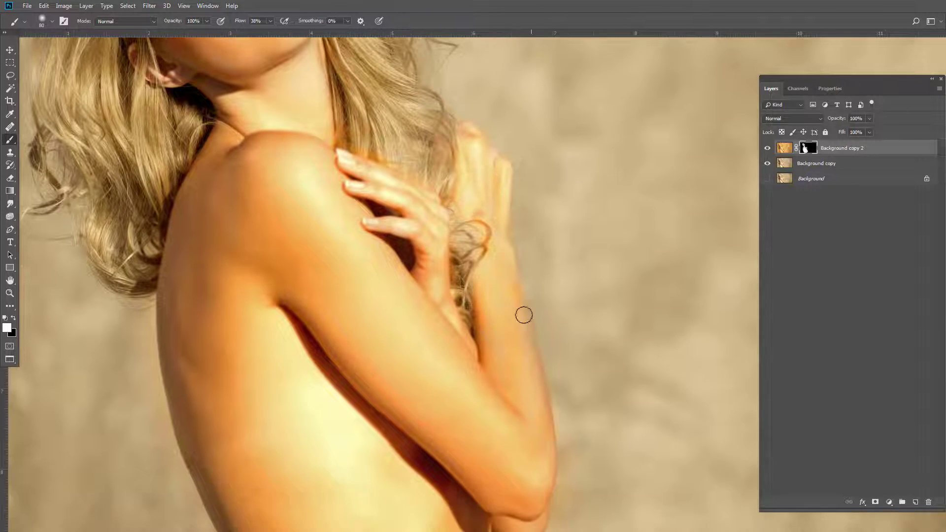
- Set the layer mask's feather to 0.6 px
scroll(364, 197, "up", 3)
scroll(355, 226, "up", 4)
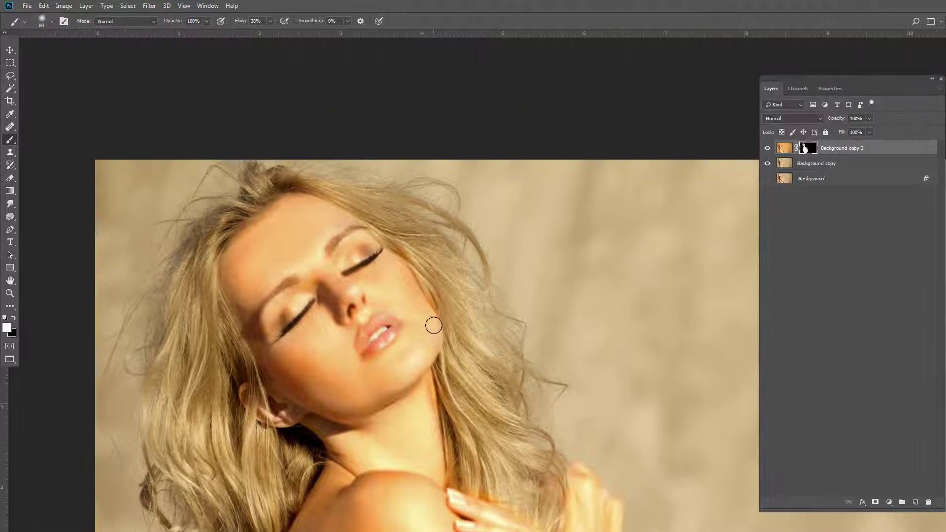
scroll(347, 231, "left", 3)
scroll(404, 209, "down", 2)
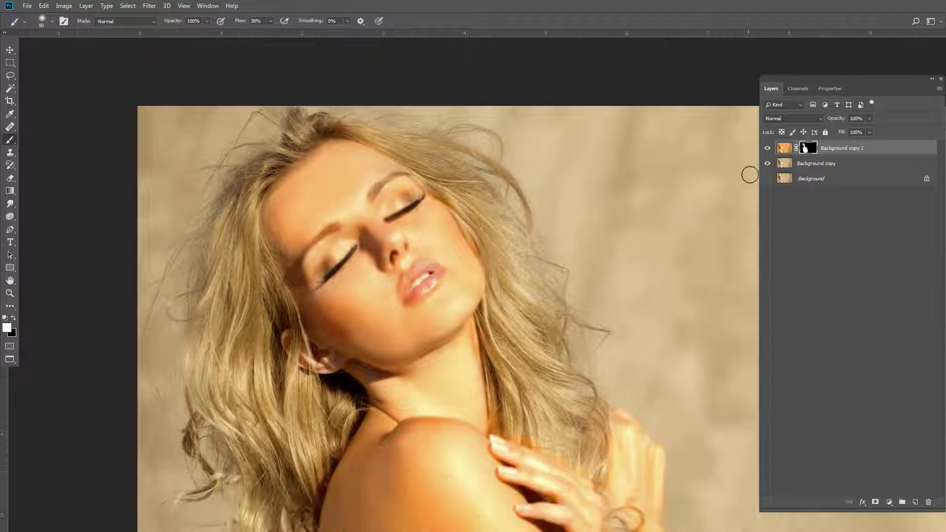
left_click(830, 88)
left_click_drag(769, 186, 772, 185)
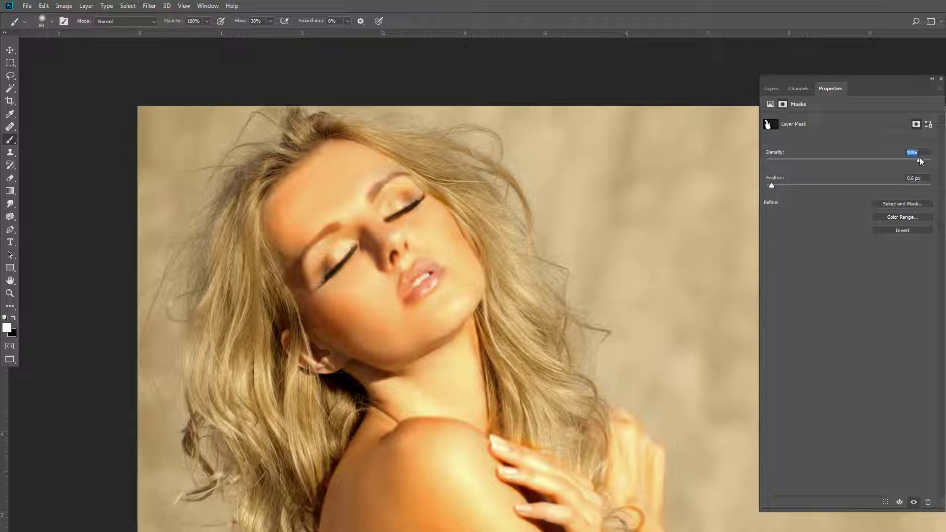
- Lower the opacity of the tanned duplicate layer to 82%
left_click(771, 88)
left_click_drag(532, 255, 515, 204)
scroll(516, 203, "down", 5)
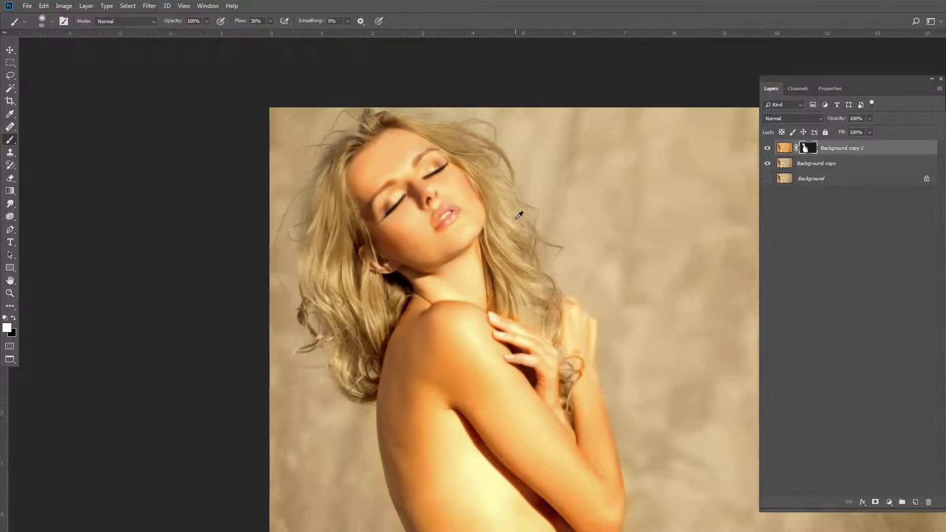
left_click(869, 118)
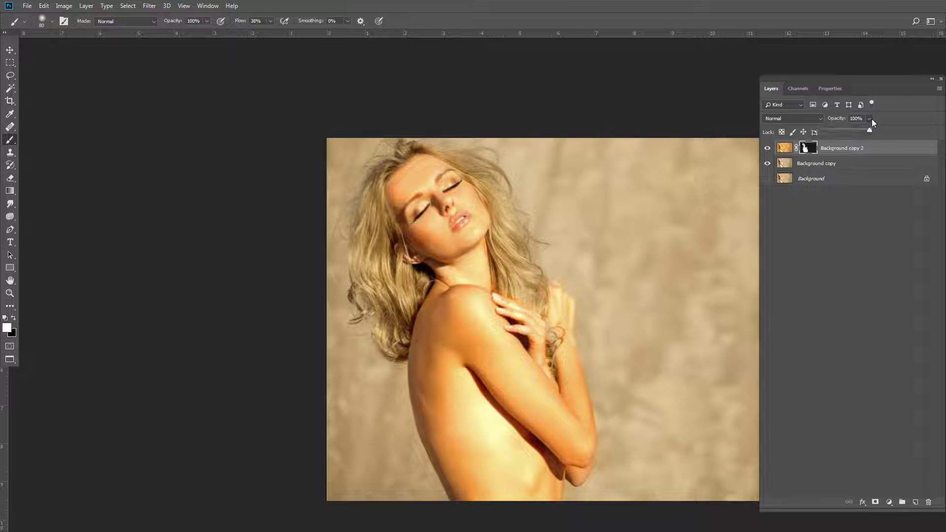
left_click_drag(873, 130, 862, 129)
key("ctrl+2")
- Add a white Solid Color fill layer and replace its mask with the skin mask from Background copy 2
left_click(889, 502)
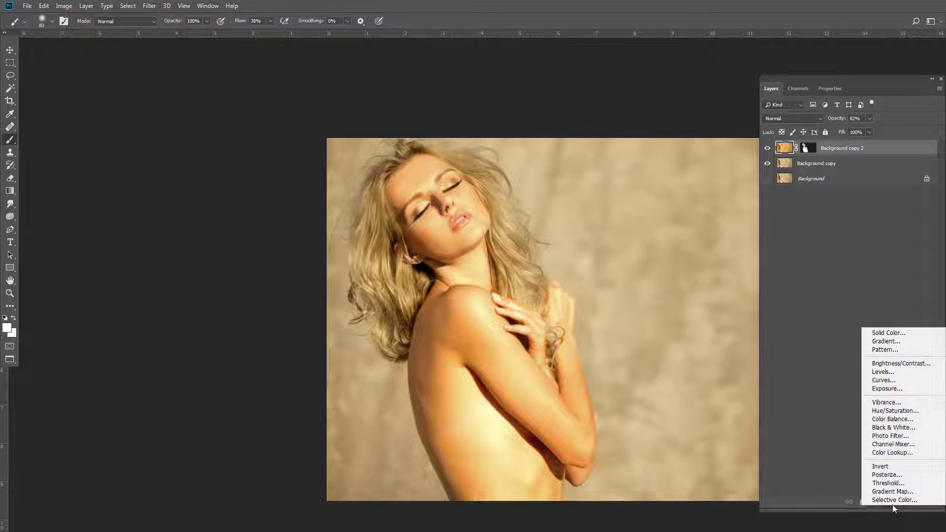
left_click(881, 334)
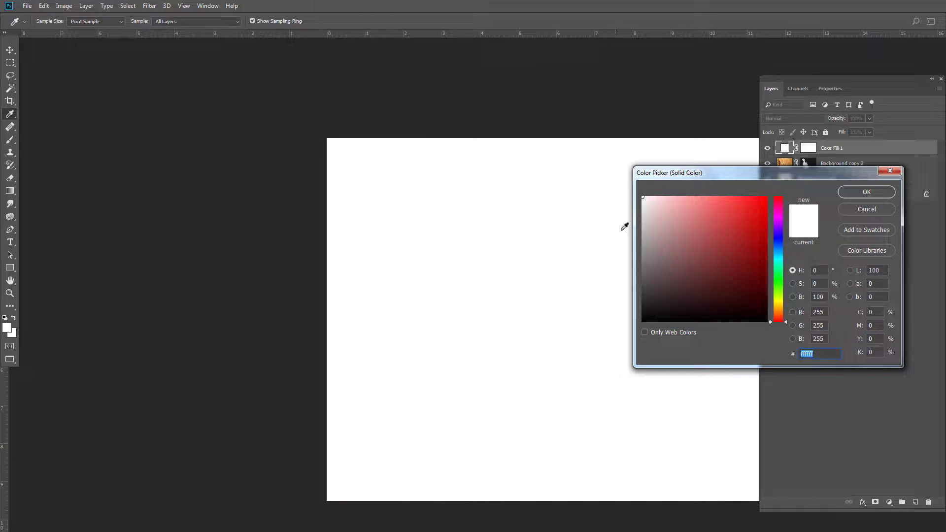
left_click(868, 193)
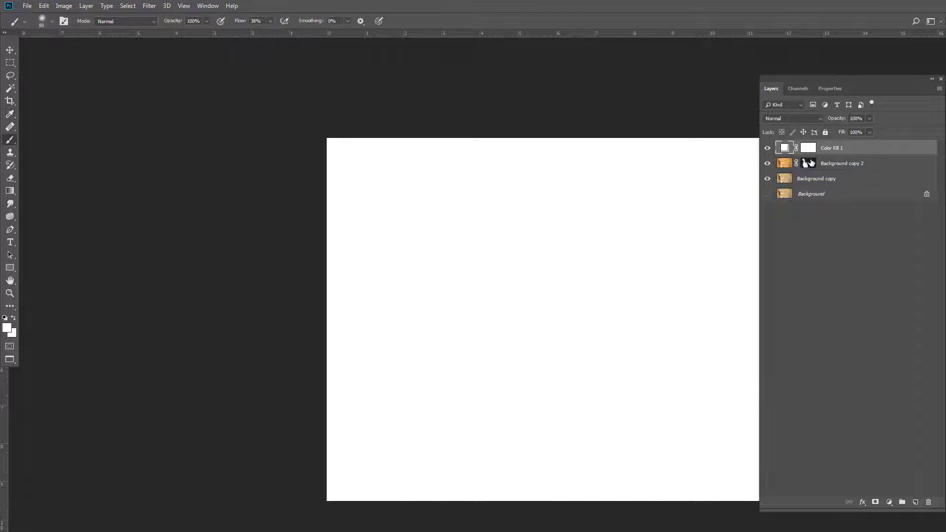
left_click_drag(809, 164, 812, 155)
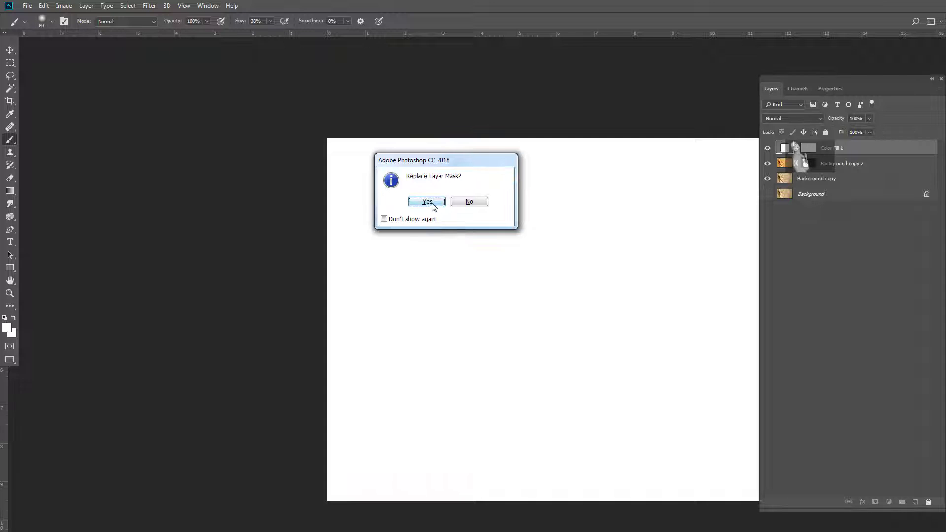
left_click(427, 201)
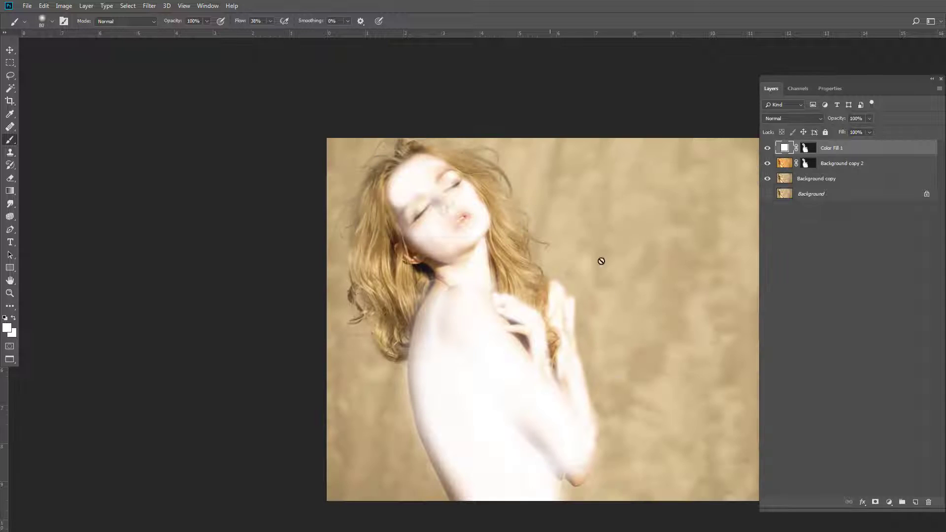
- Set the white fill layer's blend mode to Soft Light and its opacity to 38%
left_click(794, 118)
left_click(778, 245)
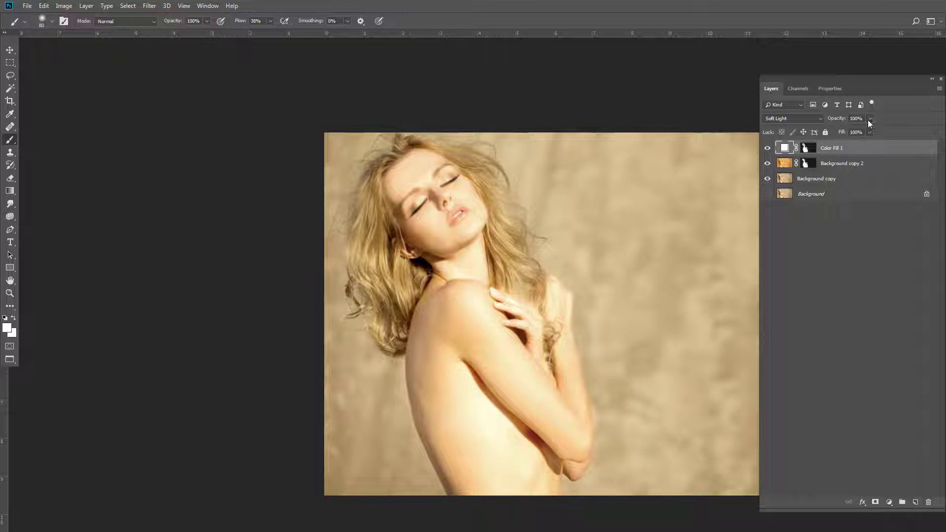
left_click(869, 119)
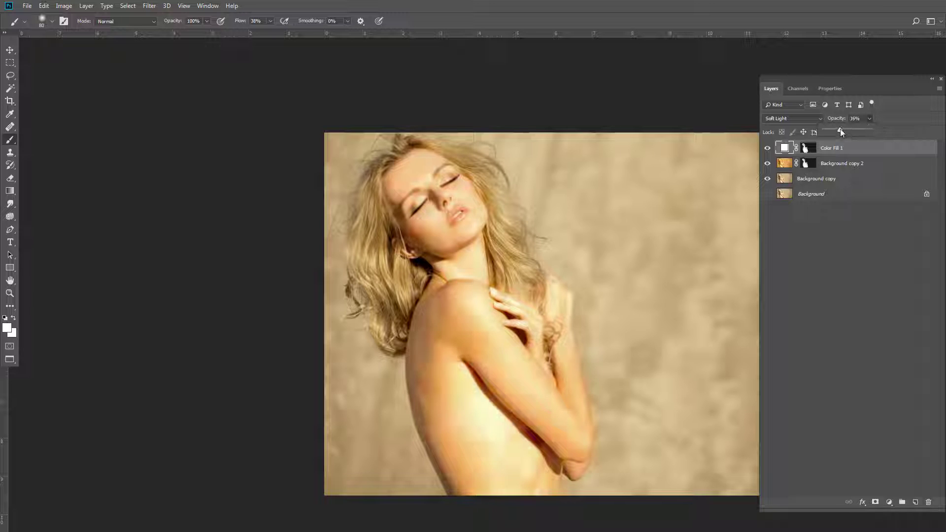
left_click_drag(842, 131, 843, 131)
left_click(514, 310)
scroll(515, 305, "down", 1)
scroll(502, 220, "up", 1)
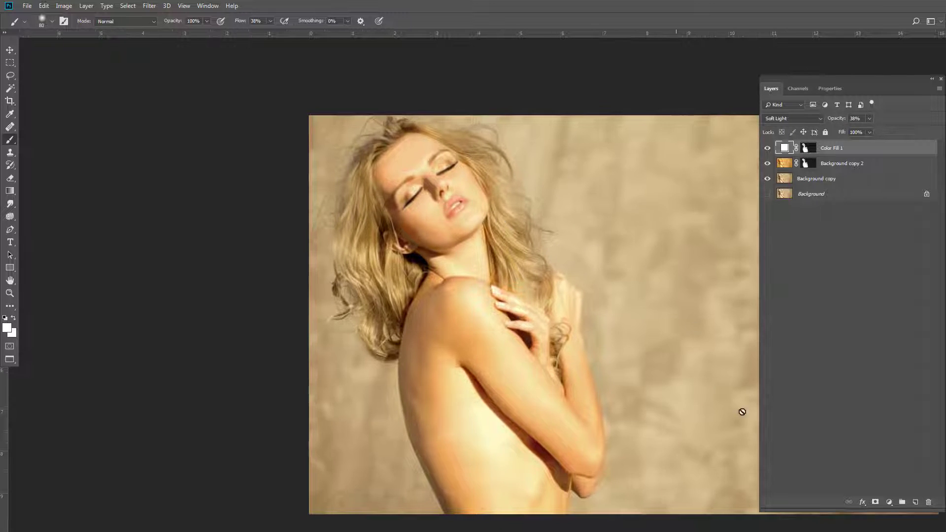
- Add a Black & White adjustment with Yellows at 148 and Reds strongly lowered, and replace its mask with the skin mask
left_click(889, 502)
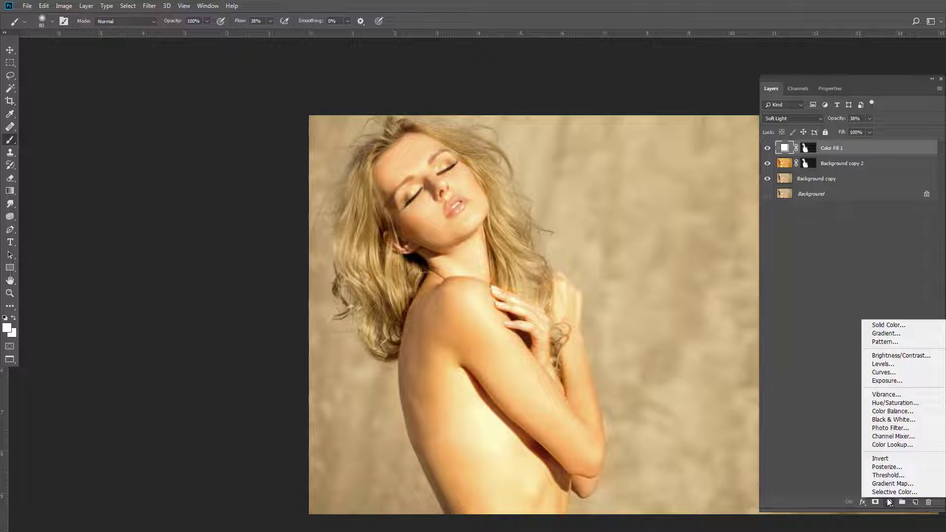
left_click(893, 420)
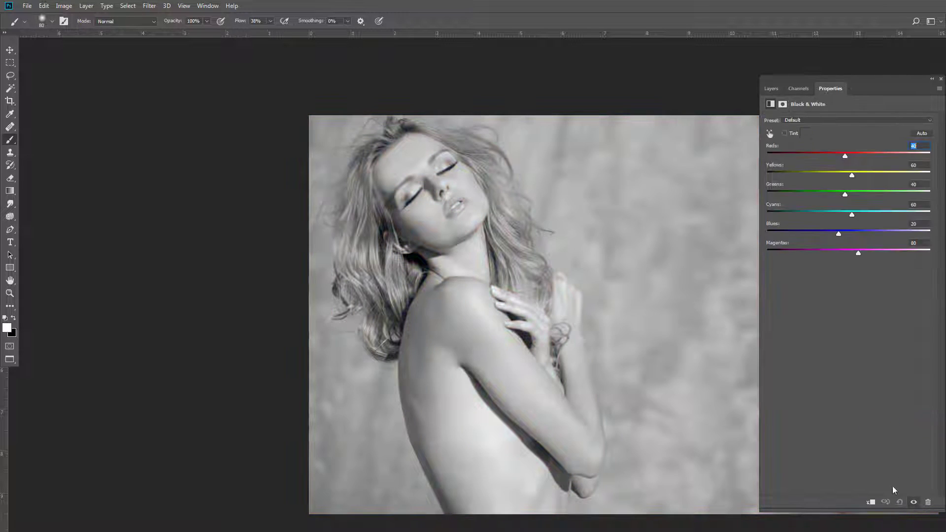
left_click_drag(853, 175, 880, 175)
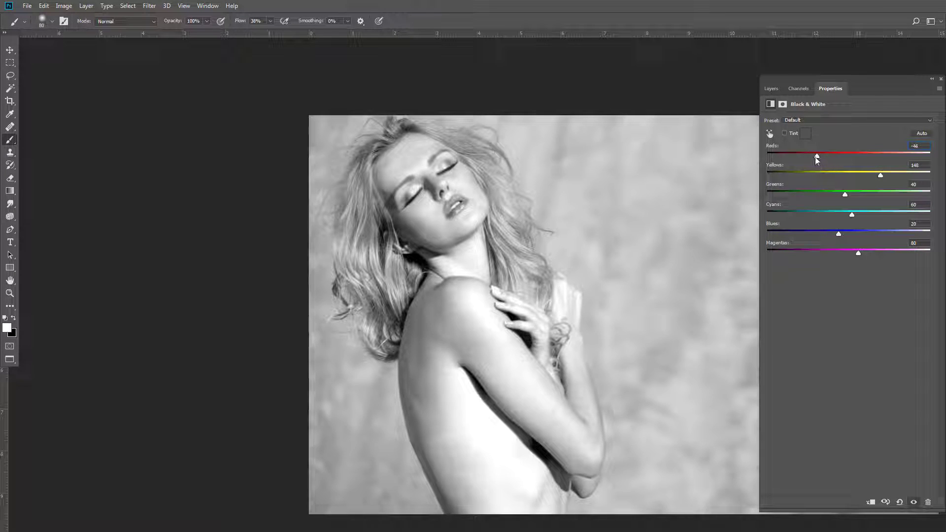
left_click_drag(819, 157, 808, 148)
left_click(771, 89)
left_click(428, 203)
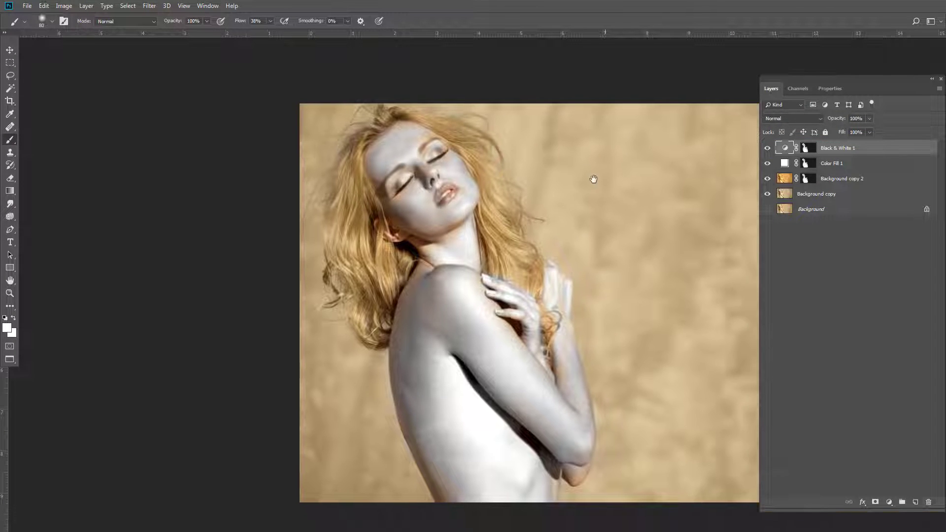
- Set the Black & White layer to Soft Light at 72% opacity and compare the retouch with the original Background layer
scroll(567, 192, "down", 3, "alt")
scroll(519, 175, "up", 4, "alt")
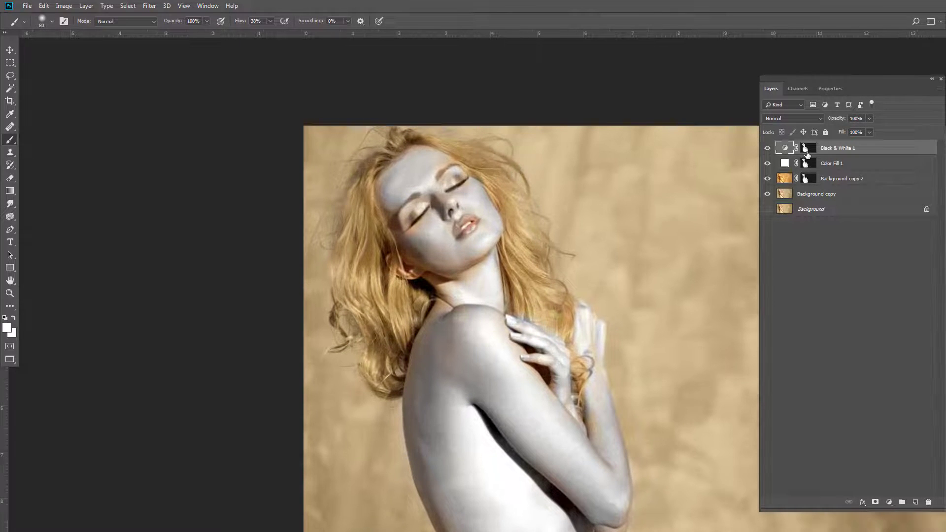
left_click(801, 122)
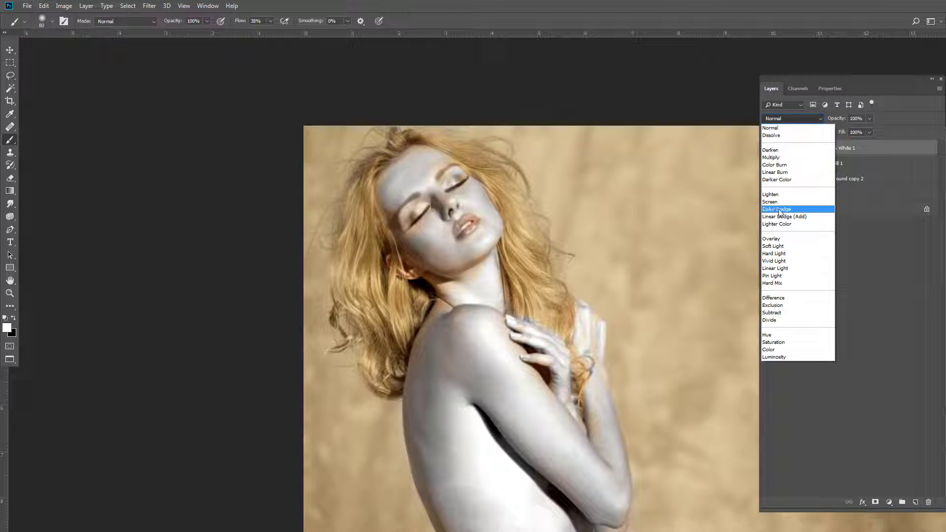
left_click(780, 268)
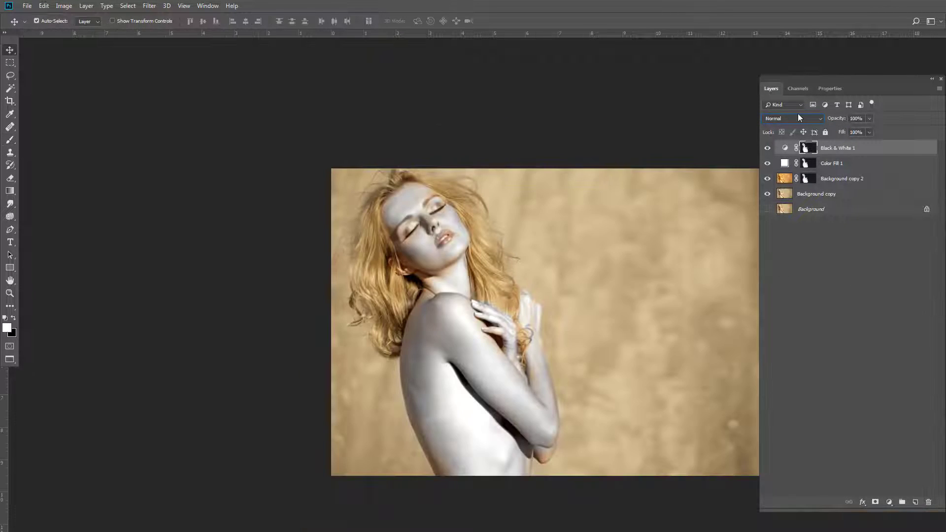
left_click(794, 118)
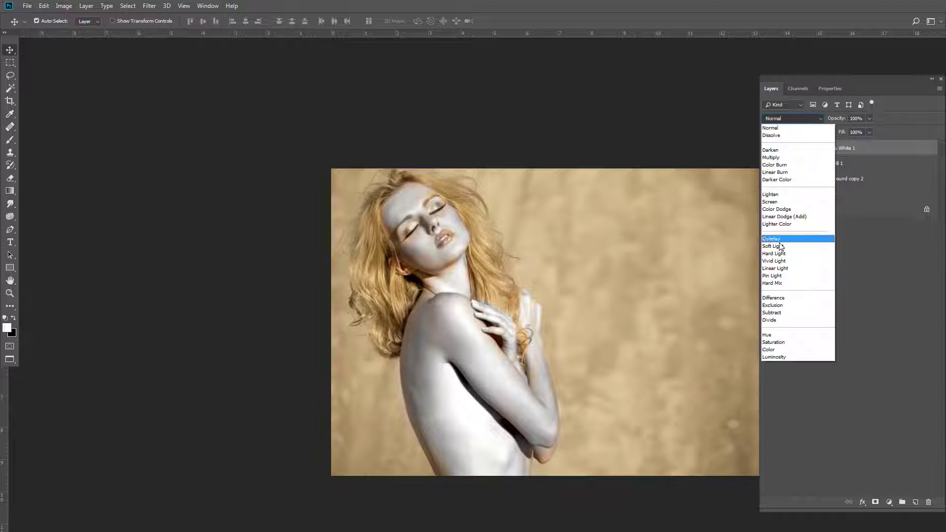
left_click(780, 247)
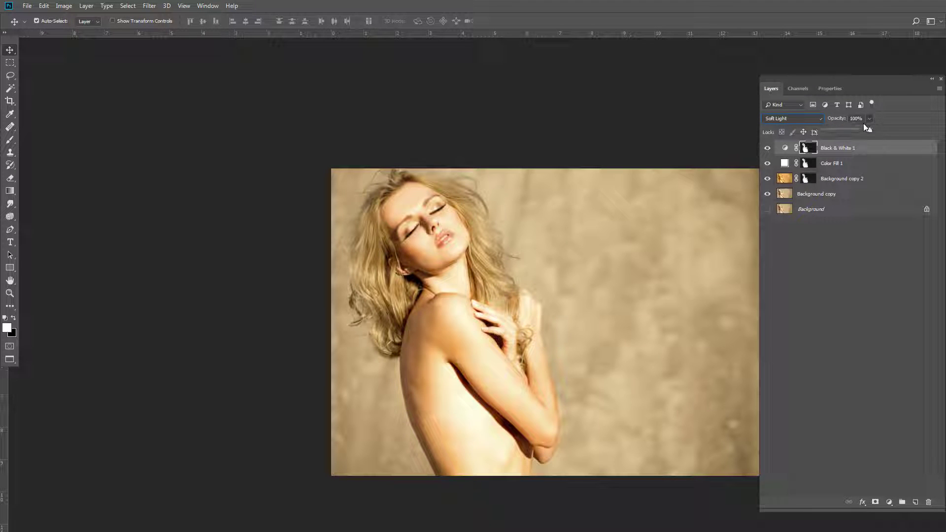
left_click(566, 228)
scroll(458, 202, "up", 1)
scroll(437, 233, "up", 11)
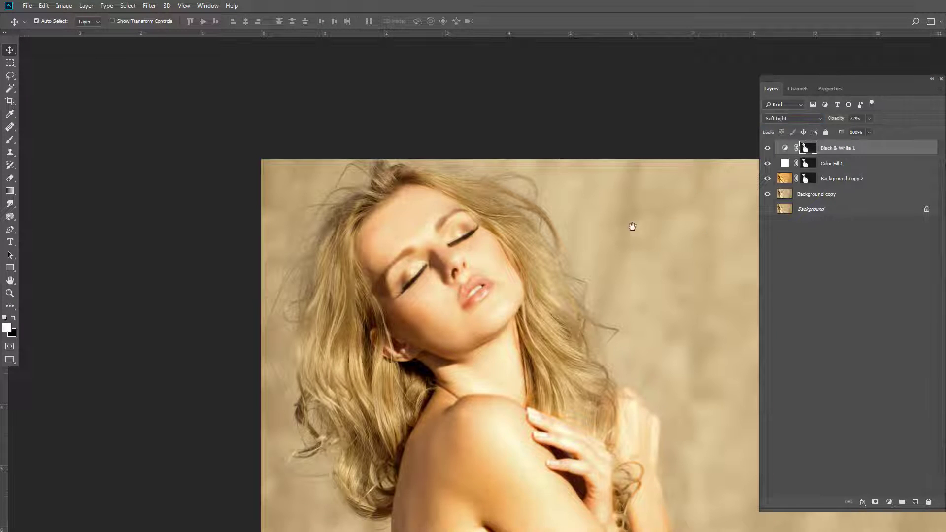
left_click_drag(605, 230, 592, 226)
left_click(766, 212, "alt")
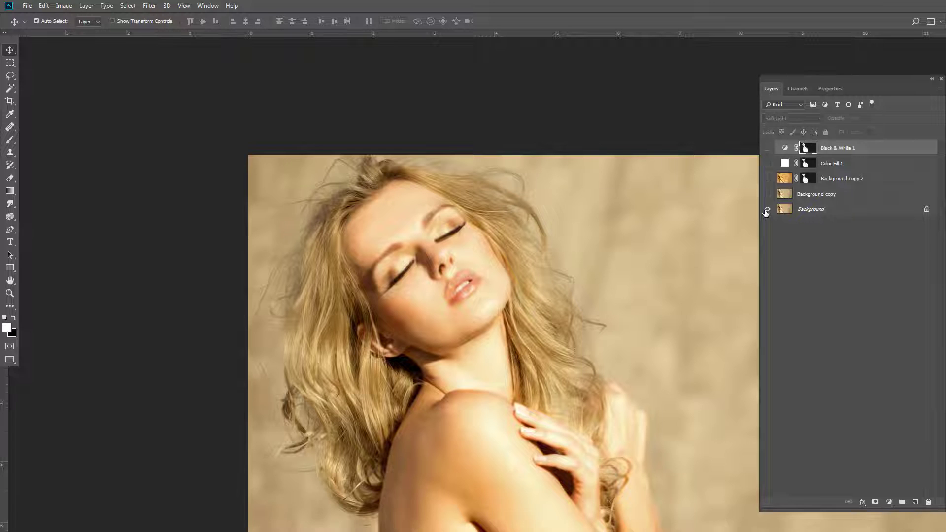
left_click(766, 212, "alt")
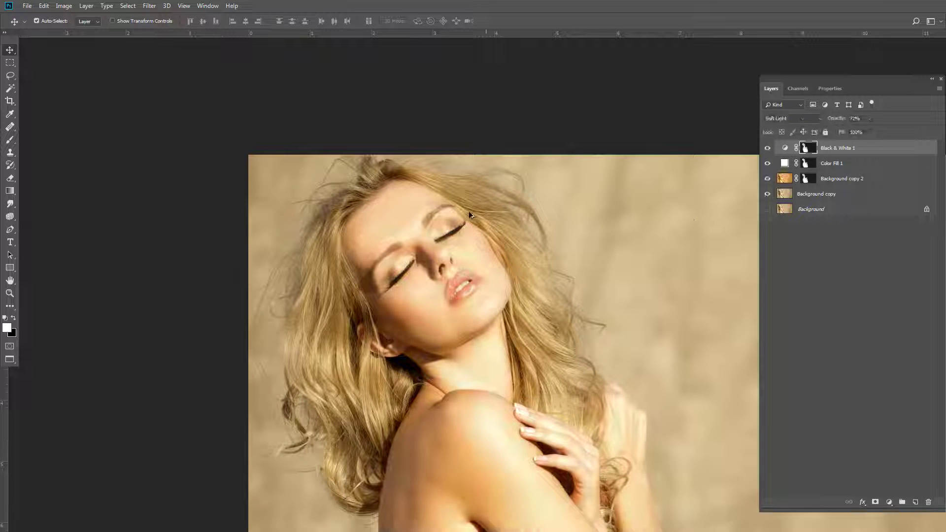
- Add a Color Balance adjustment with midtones at red +90, magenta -70 and yellow -26, and invert its mask to black
left_click(889, 503)
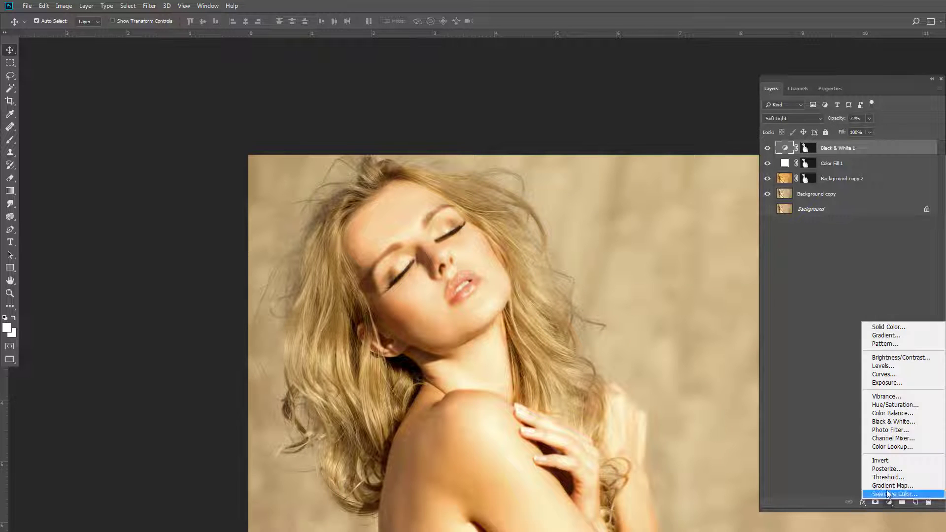
left_click(888, 416)
left_click_drag(872, 142, 894, 144)
left_click_drag(835, 161, 817, 177)
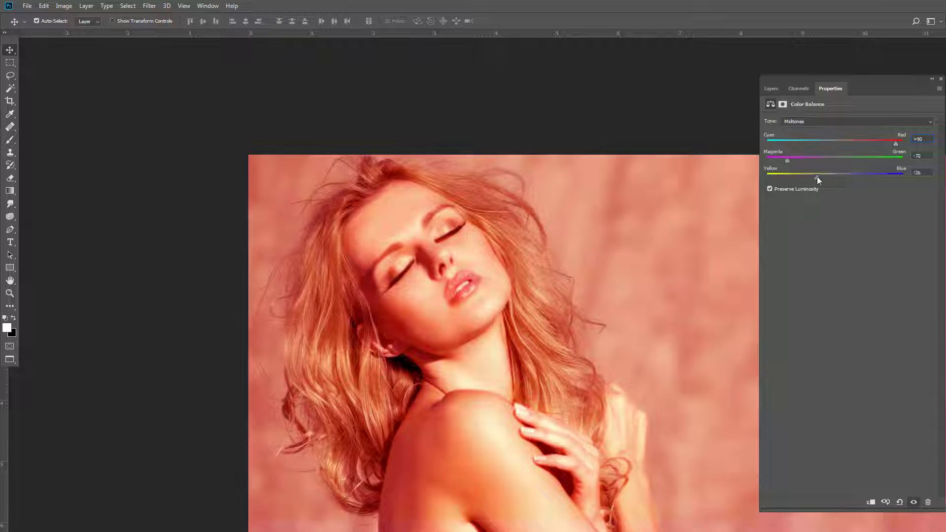
left_click(772, 88)
left_click(807, 150)
key("ctrl+i")
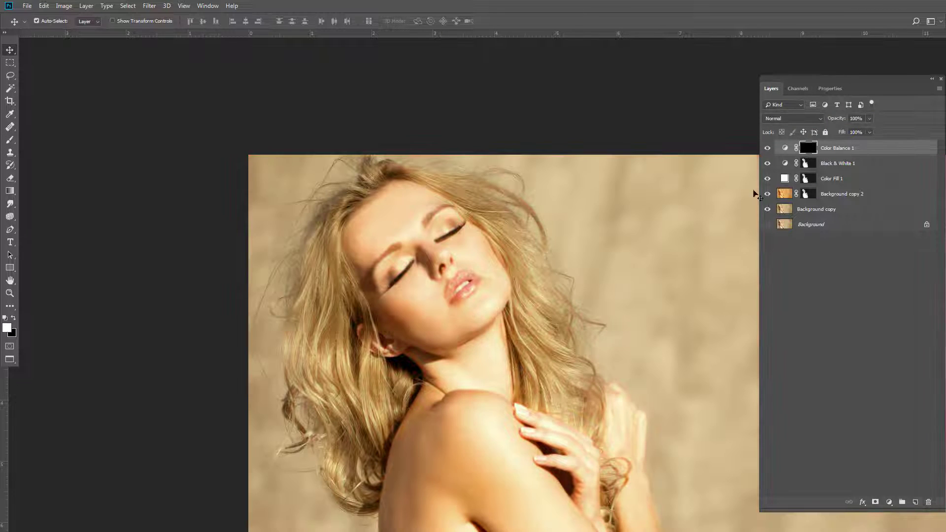
- Paint white on the Color Balance mask over the upper and lower lips using a size 35 brush
key("b")
scroll(444, 287, "up", 6)
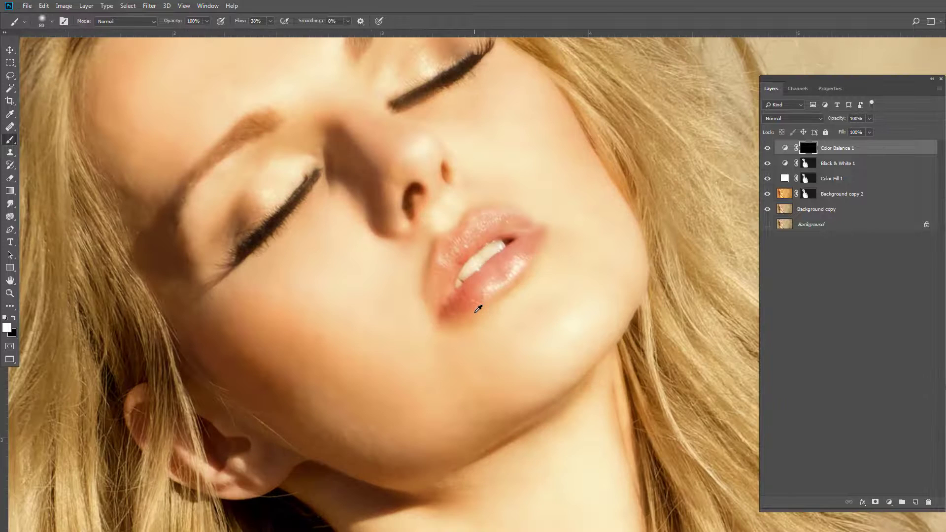
key("bracketleft")
key("bracketleft")
key("bracketleft")
key("bracketleft")
key("bracketleft")
key("bracketleft")
mouse_move(503, 260)
left_mouse_down()
mouse_move(467, 295)
mouse_move(524, 257)
mouse_move(466, 295)
mouse_move(512, 248)
mouse_move(502, 275)
mouse_move(450, 309)
mouse_move(444, 294)
mouse_move(433, 300)
mouse_move(451, 246)
mouse_move(460, 255)
mouse_move(441, 263)
mouse_move(481, 225)
mouse_move(519, 231)
mouse_move(479, 221)
mouse_move(442, 288)
mouse_move(499, 228)
mouse_move(503, 279)
mouse_move(530, 256)
mouse_move(446, 311)
left_mouse_up()
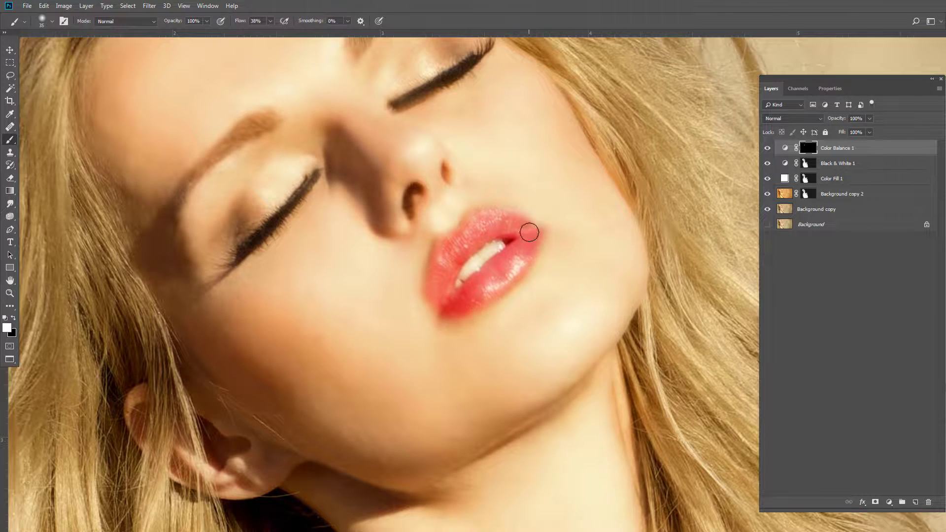
scroll(503, 263, "down", 5)
scroll(486, 260, "up", 7)
left_click_drag(463, 344, 462, 332)
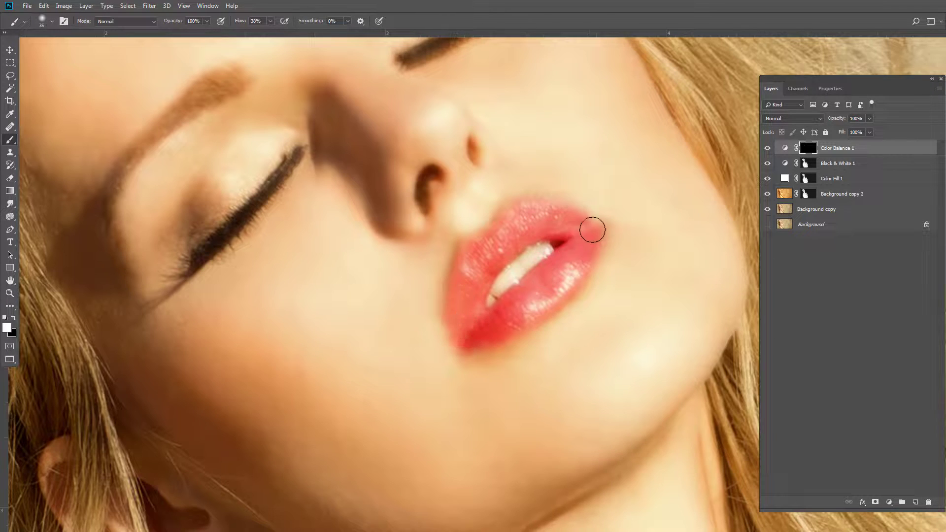
- Slightly feather the mask of the lip colour adjustment
left_click(830, 88)
left_click_drag(769, 186, 779, 187)
left_click(772, 88)
- Add a second Color Balance adjustment that shifts the midtones toward red and yellow, and invert its mask to black
scroll(594, 188, "down", 4)
scroll(558, 223, "up", 5)
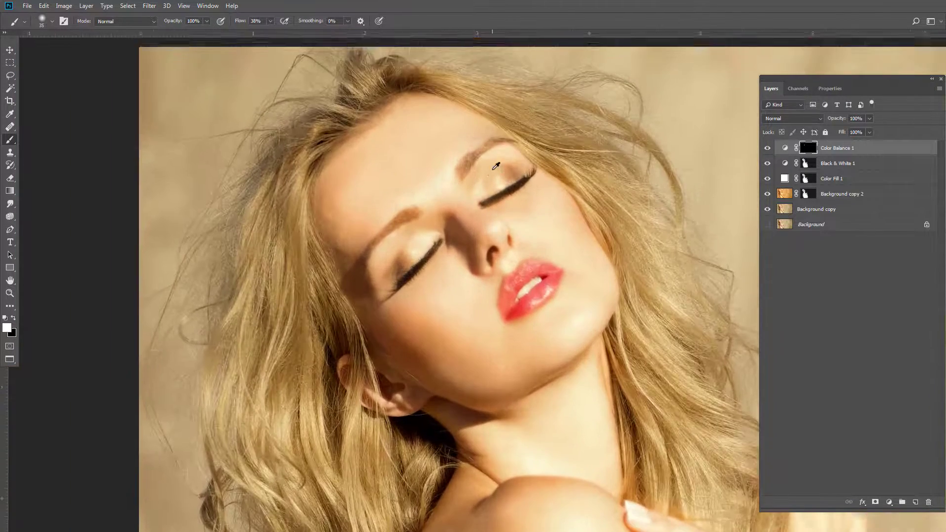
left_click(890, 503)
left_click(887, 419)
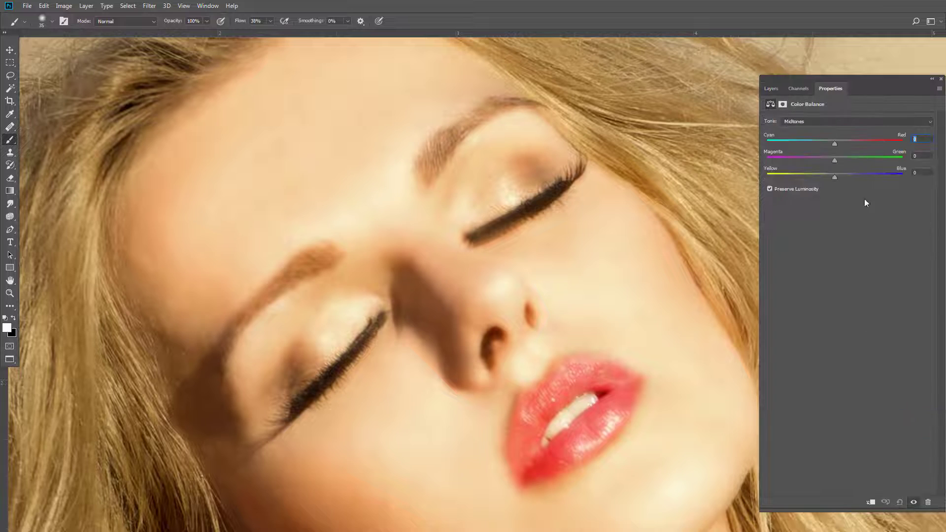
left_click_drag(871, 145, 788, 174)
left_click(772, 90)
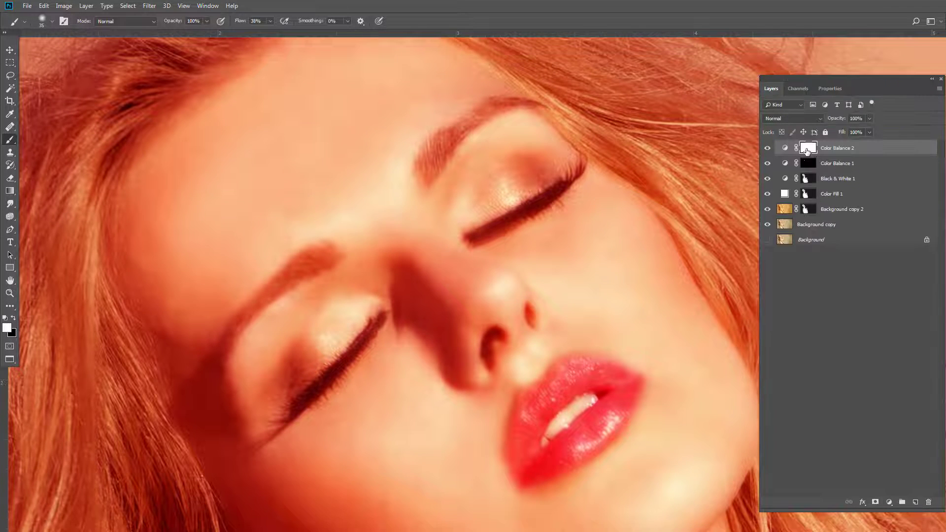
key("ctrl+i")
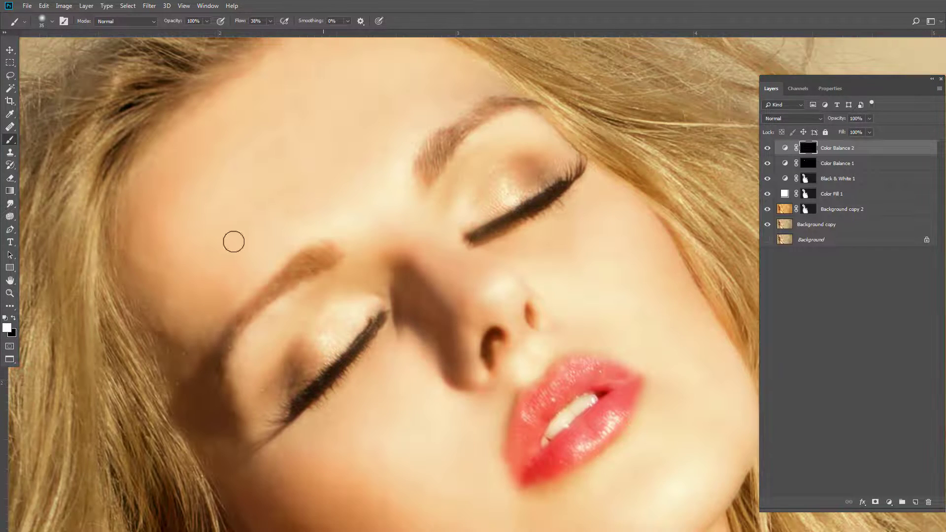
- Paint white on the second Color Balance mask over both eyelids and set the mask's feather to 2.6 px
mouse_move(330, 352)
left_mouse_down()
mouse_move(301, 367)
mouse_move(364, 313)
mouse_move(342, 314)
mouse_move(272, 401)
left_mouse_up()
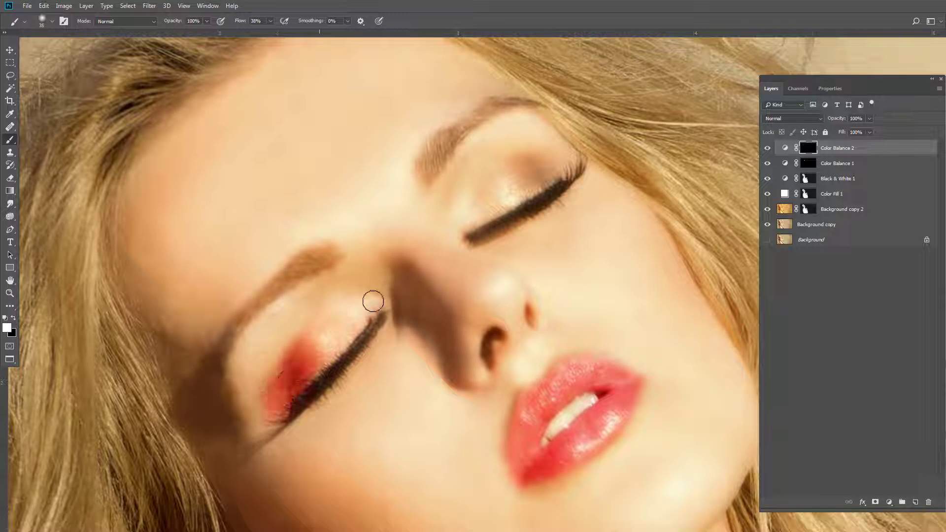
left_click_drag(533, 184, 558, 167)
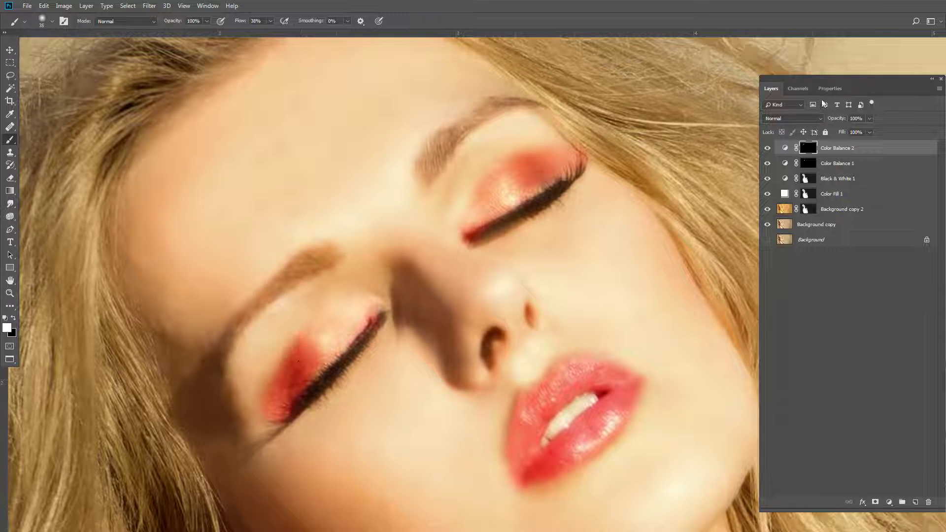
left_click(830, 88)
left_click_drag(768, 185, 786, 188)
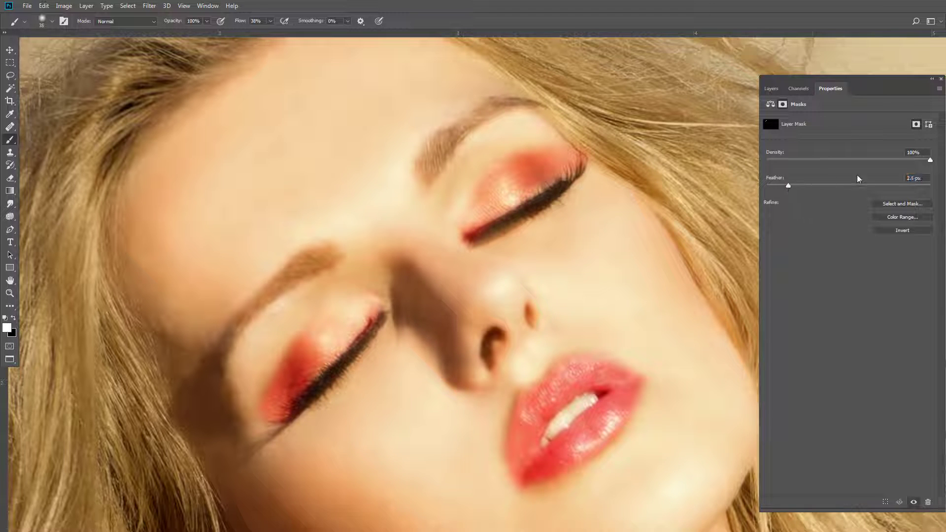
- Set the eyelid Color Balance layer's opacity to 62% and its blend mode to Color
mouse_move(930, 160)
left_mouse_down()
mouse_move(882, 162)
mouse_move(915, 165)
left_mouse_up()
left_click(771, 88)
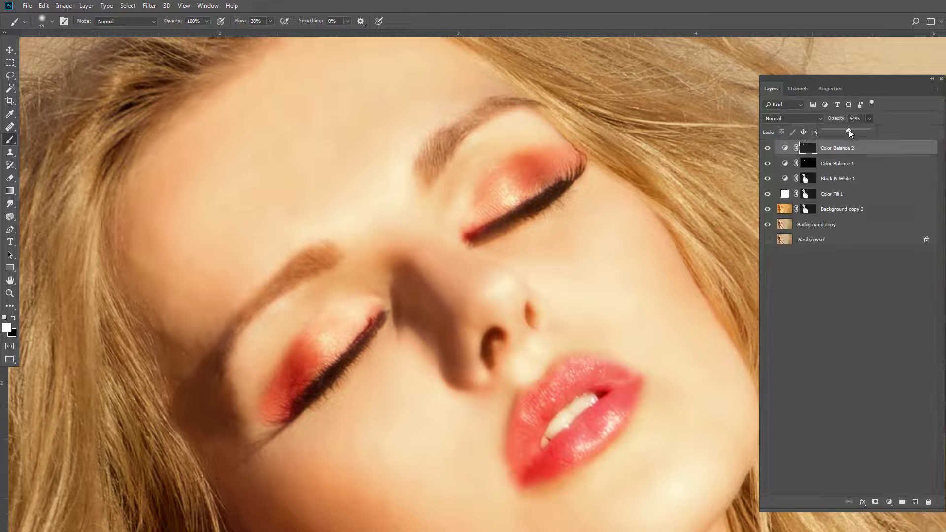
left_click_drag(850, 130, 854, 129)
left_click(788, 119)
left_click(773, 245)
left_click(788, 119)
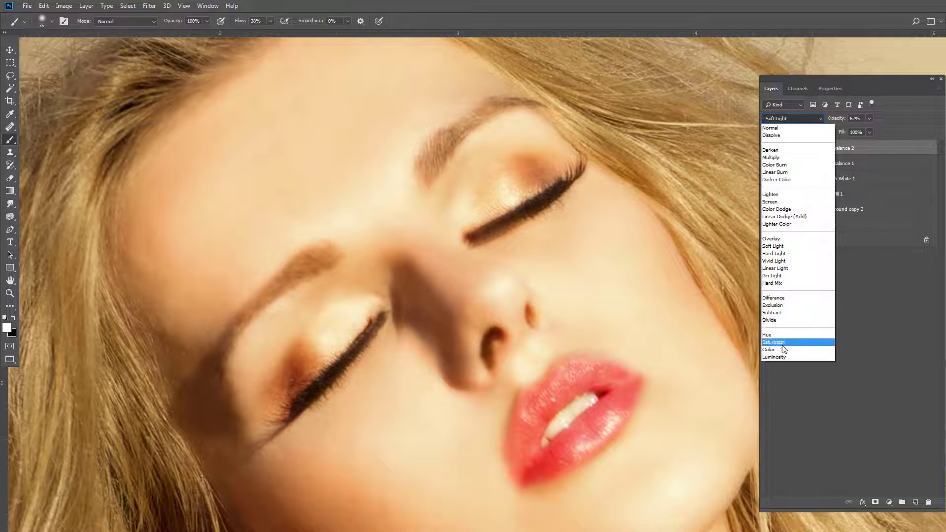
left_click(784, 349)
scroll(545, 342, "down", 3)
scroll(491, 307, "up", 4)
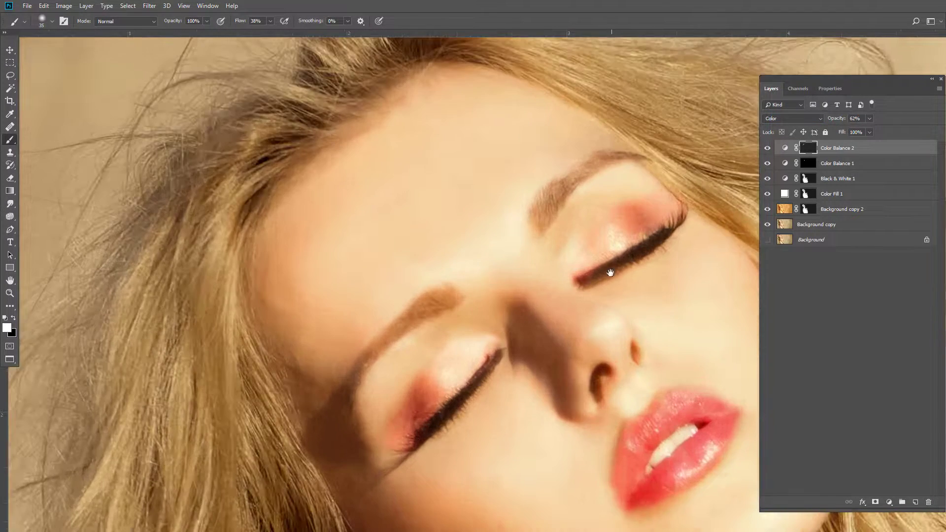
left_click_drag(610, 272, 526, 253)
- Add a Curves adjustment that darkens the image with an RGB point at input 156, output 64, and invert its mask to black
left_click(889, 502)
left_click(828, 389)
left_click_drag(862, 201, 865, 234)
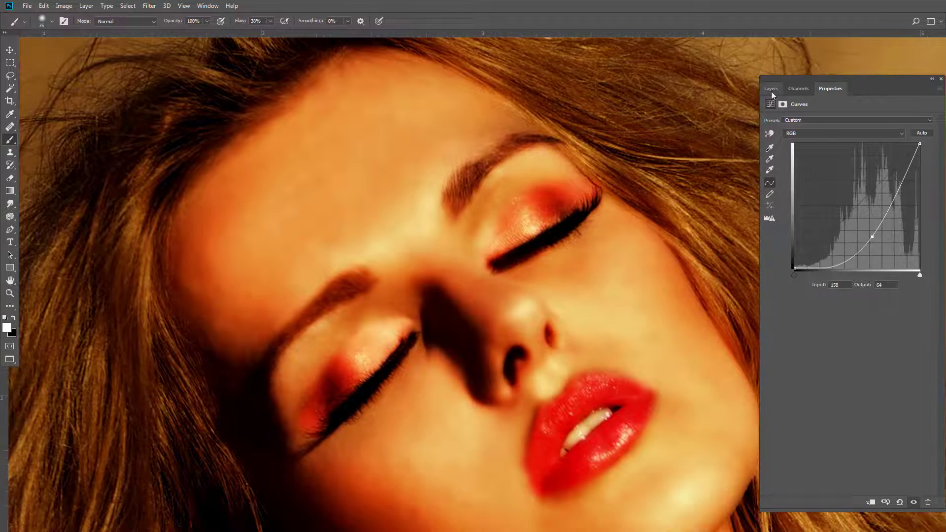
left_click(808, 134)
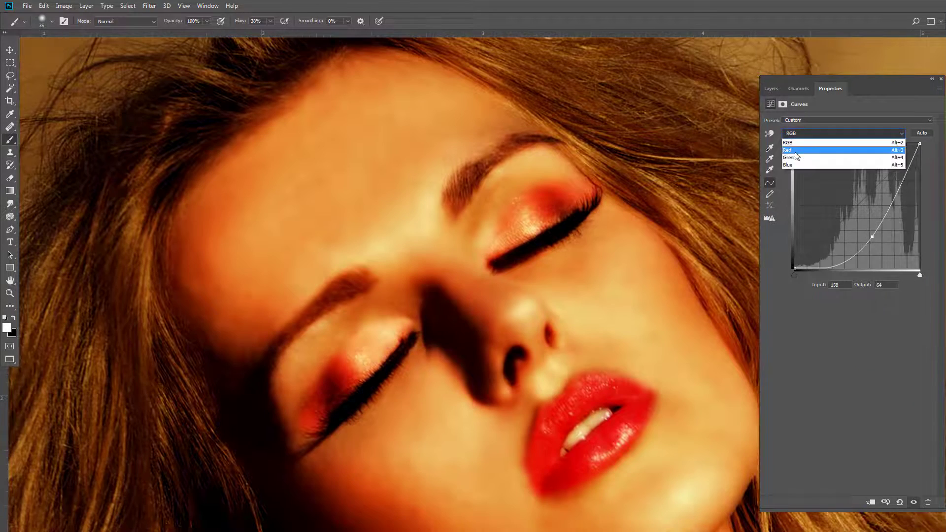
left_click(816, 143)
left_click(772, 88)
key("ctrl+i")
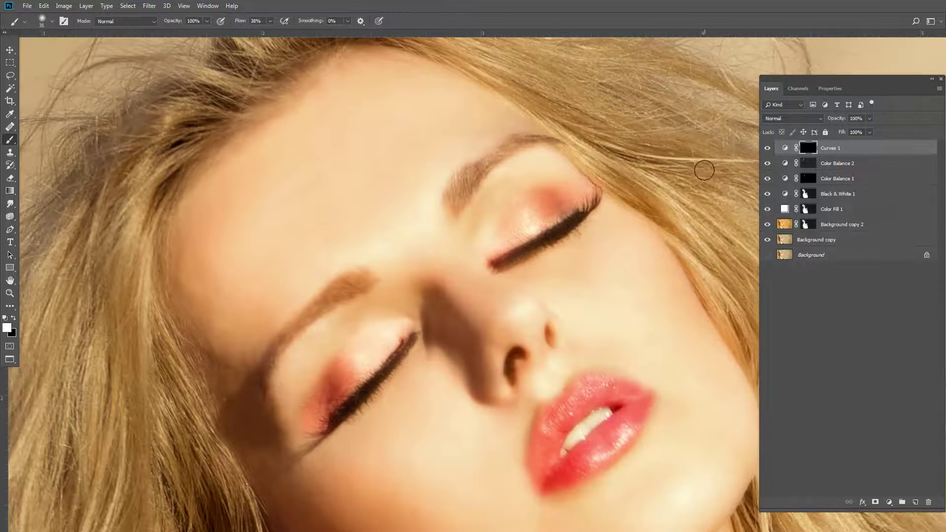
- Paint white on the Curves mask over both eyebrows with a size 25 brush, and touch up their ends with black
scroll(547, 194, "up", 5)
mouse_move(373, 266)
left_mouse_down()
mouse_move(390, 234)
mouse_move(473, 159)
mouse_move(566, 143)
mouse_move(434, 182)
mouse_move(458, 173)
mouse_move(426, 208)
left_mouse_up()
key("[")
left_click_drag(458, 170, 560, 143)
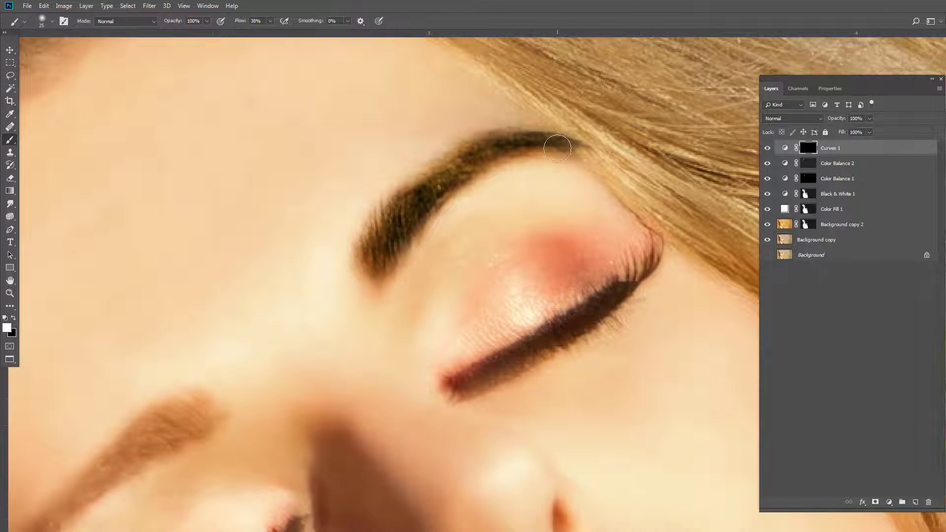
key("[")
mouse_move(197, 419)
left_mouse_down()
mouse_move(426, 309)
mouse_move(309, 385)
left_mouse_up()
left_click_drag(392, 311, 307, 389)
mouse_move(332, 381)
left_mouse_down()
mouse_move(401, 268)
mouse_move(295, 405)
mouse_move(483, 210)
mouse_move(435, 218)
left_mouse_up()
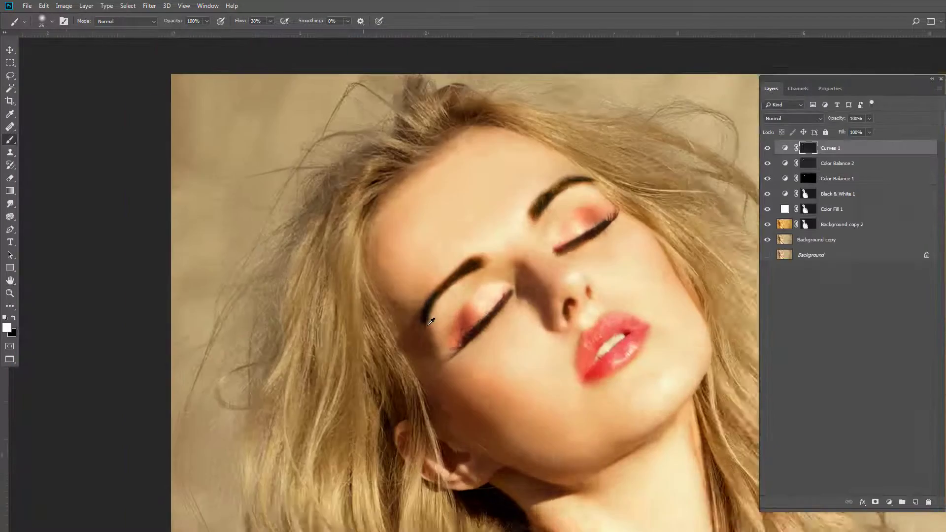
scroll(394, 226, "up", 5)
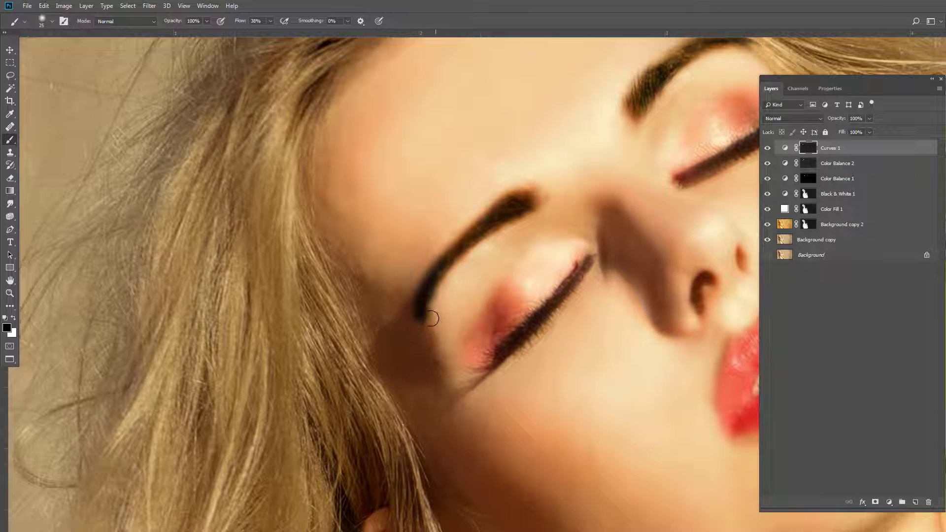
left_click_drag(549, 239, 405, 456)
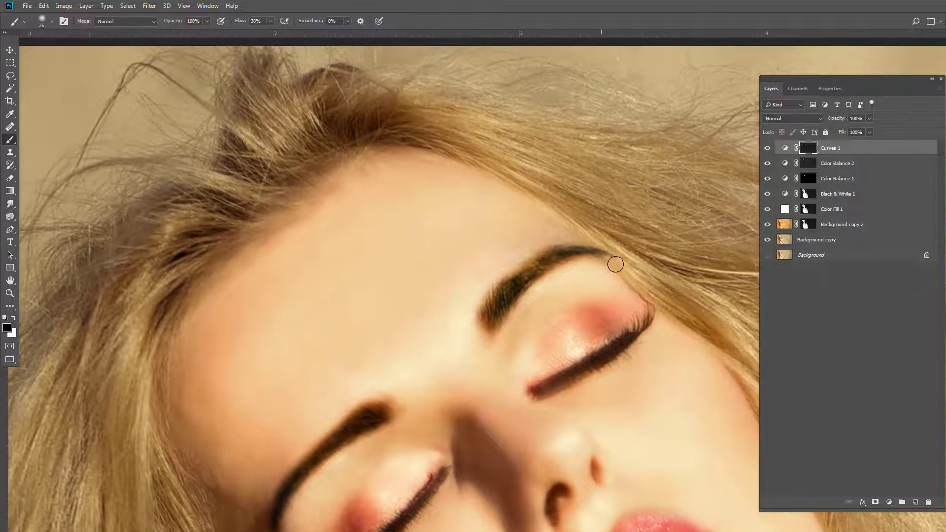
- Set the opacity of the eyebrow Curves layer to 67%
scroll(615, 269, "down", 6)
scroll(579, 313, "up", 3)
left_click(870, 118)
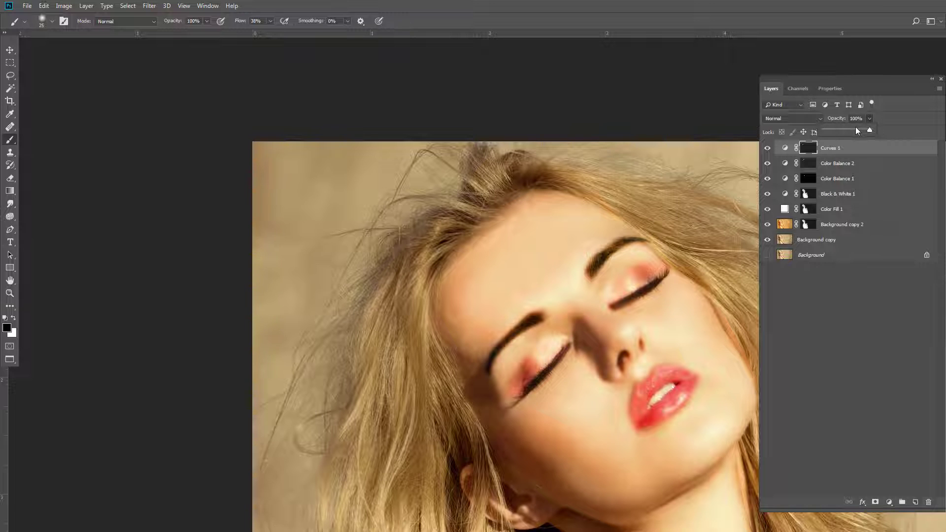
left_click(858, 130)
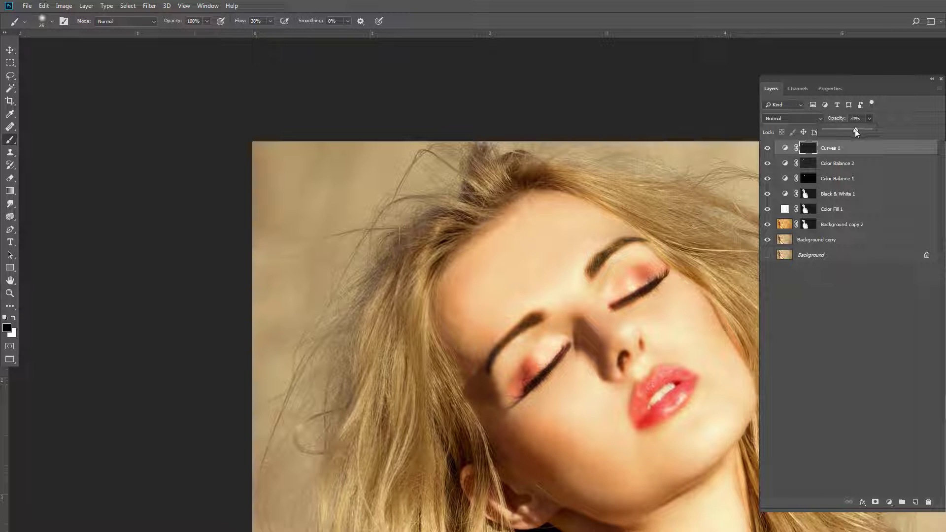
- Add a second Curves adjustment that strongly darkens the photo, with an RGB point at input 136, output 42
left_click_drag(514, 281, 427, 180)
scroll(488, 242, "down", 4)
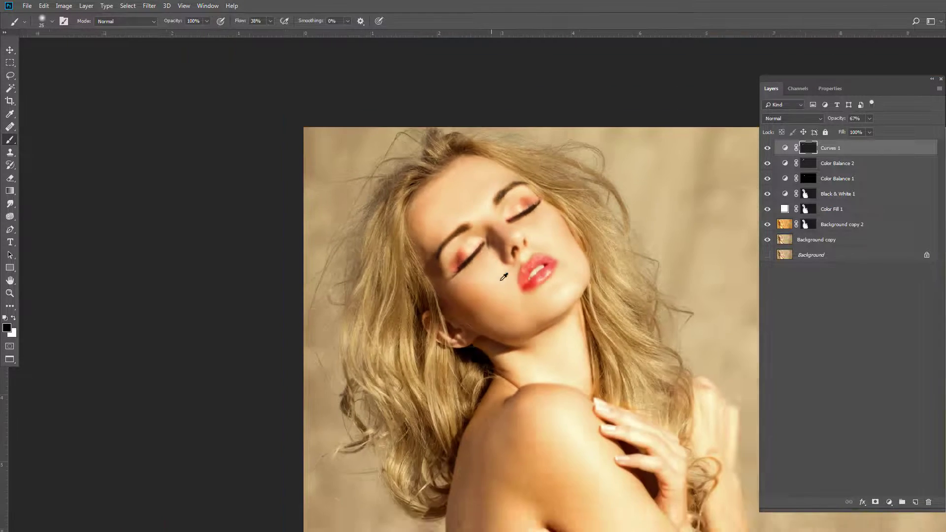
scroll(503, 278, "down", 3)
scroll(498, 281, "up", 4)
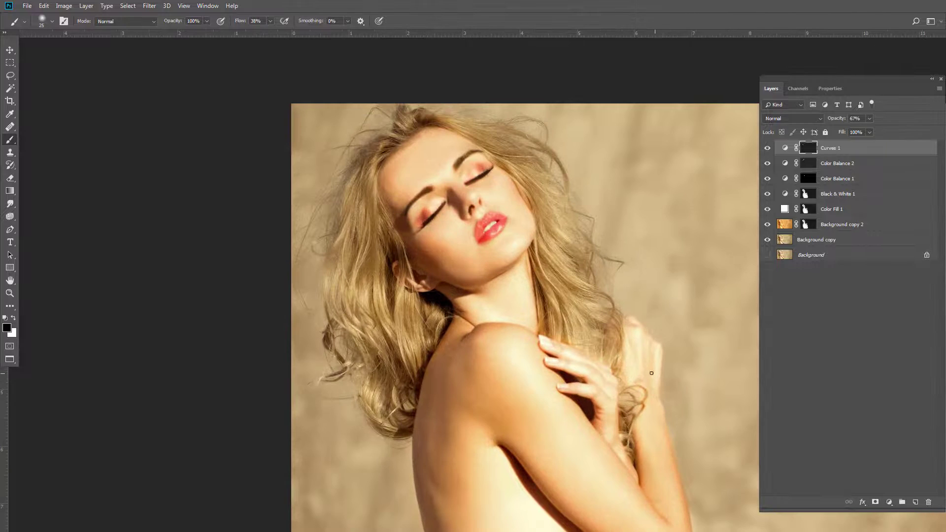
left_click_drag(653, 373, 578, 394)
left_click(891, 503)
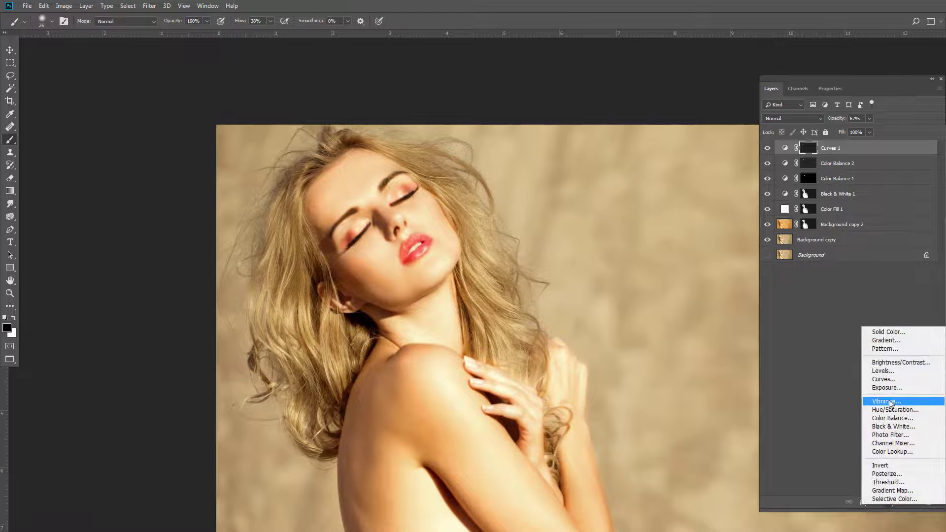
left_click(887, 380)
left_click_drag(857, 206, 858, 244)
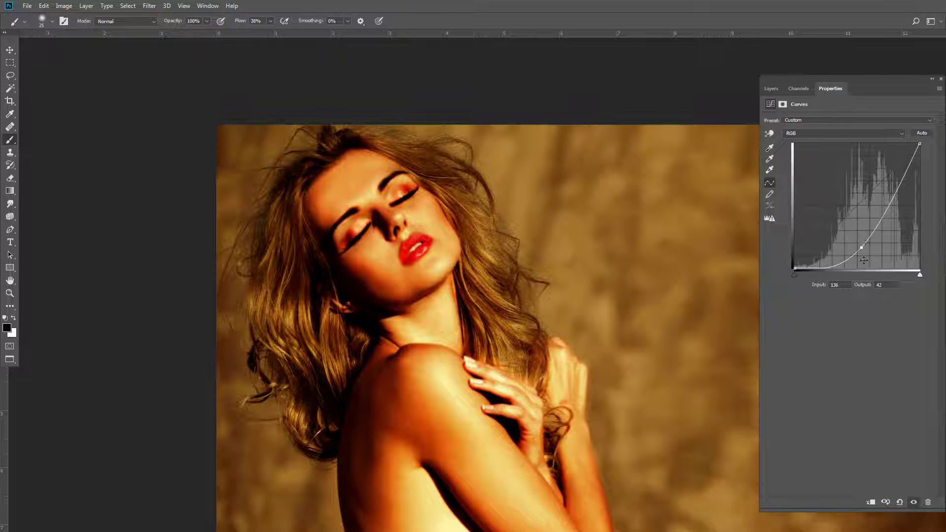
- Lower the midtones of the Red curve and raise the Blue curve with a point at input 111, output 136
left_click(801, 133)
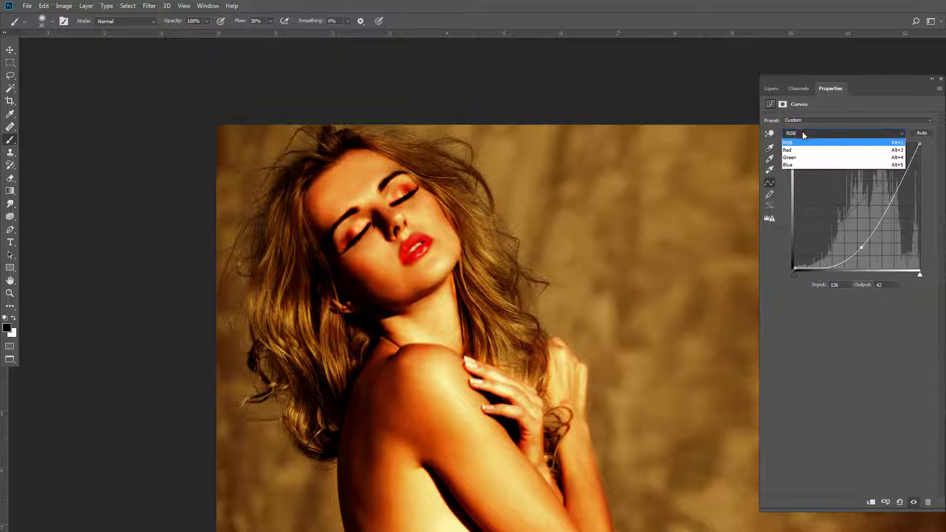
left_click(793, 151)
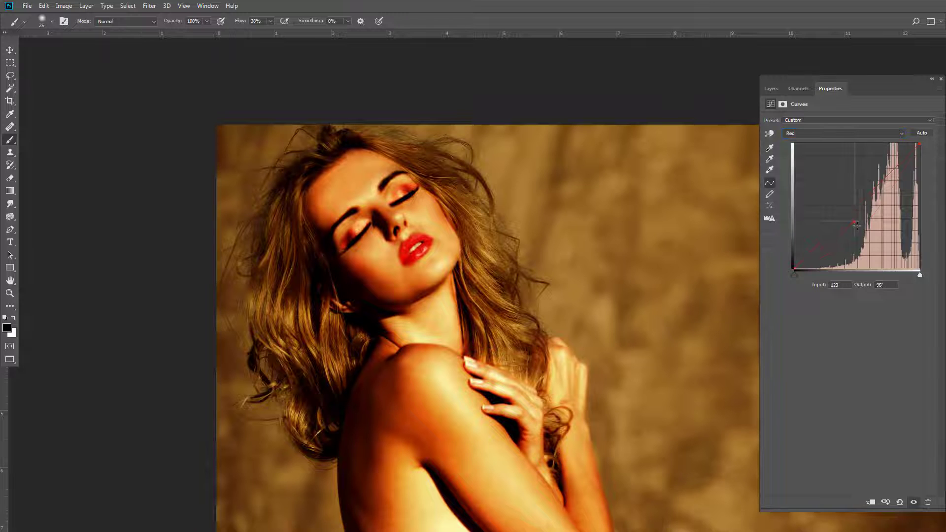
left_click_drag(857, 225, 863, 236)
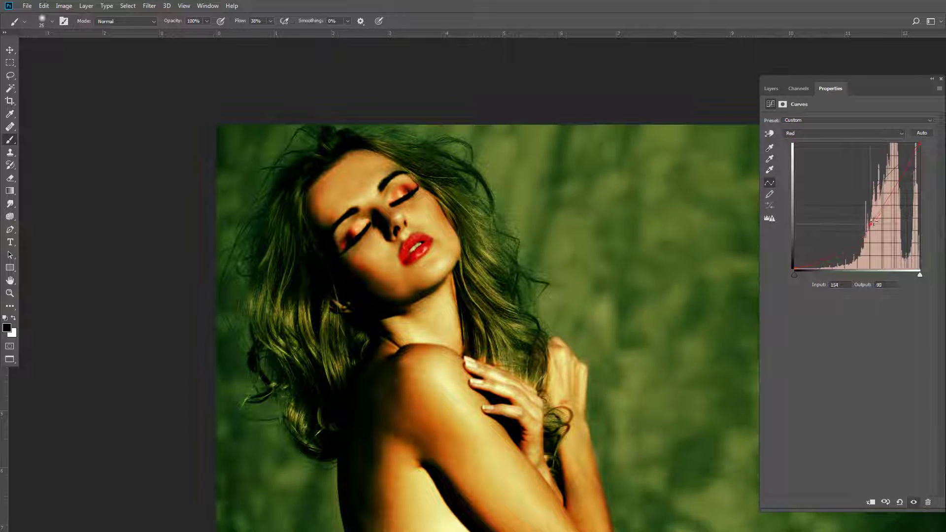
left_click(822, 134)
left_click(821, 168)
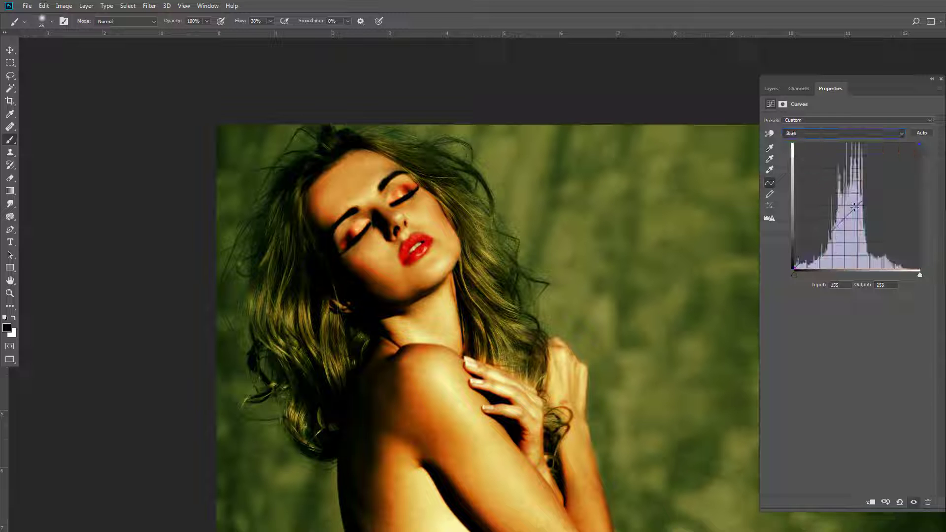
left_click_drag(853, 205, 850, 203)
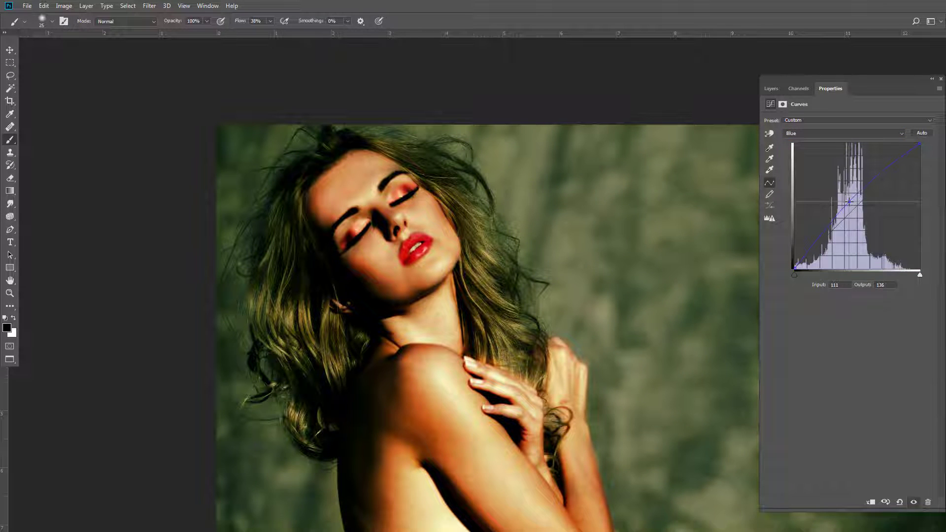
- Invert the second Curves mask to black and paint white over the backdrop around the woman with a size 1000 brush
left_click(772, 89)
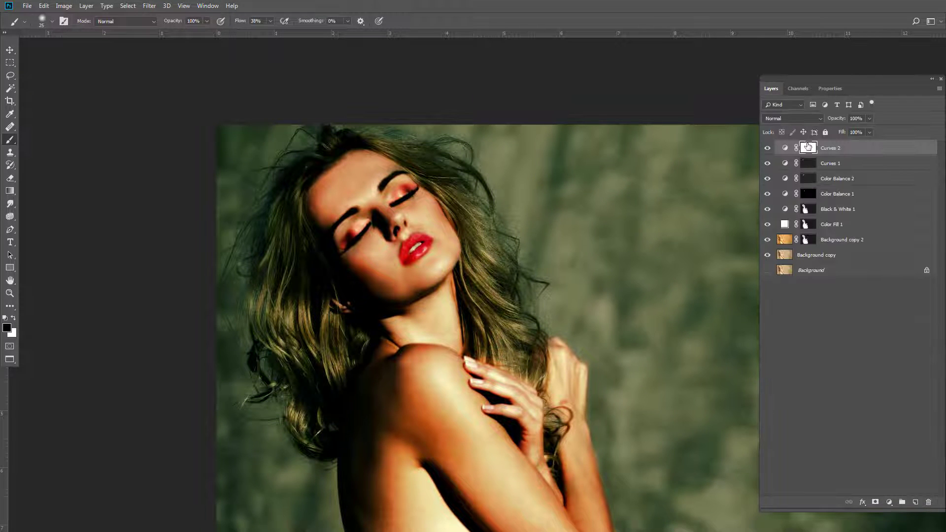
key("ctrl+i")
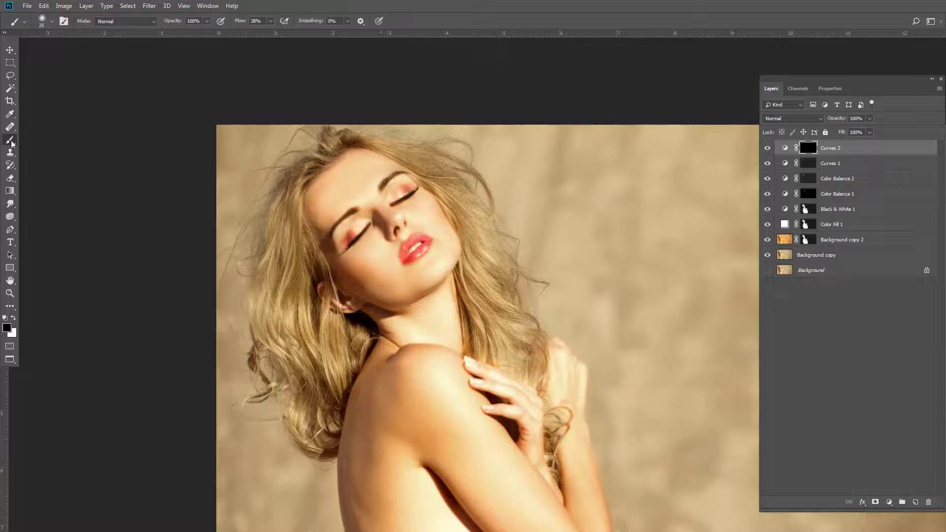
left_click_drag(573, 215, 497, 221)
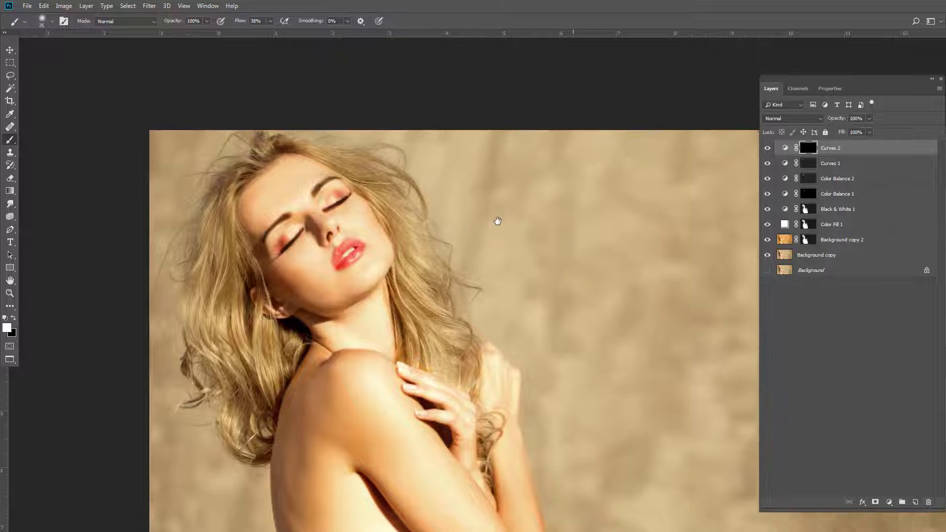
key("bracketright")
key("bracketright")
key("bracketright")
key("bracketright")
key("bracketright")
key("bracketright")
key("bracketright")
key("bracketright")
key("bracketright")
key("bracketright")
key("bracketright")
key("bracketright")
key("bracketright")
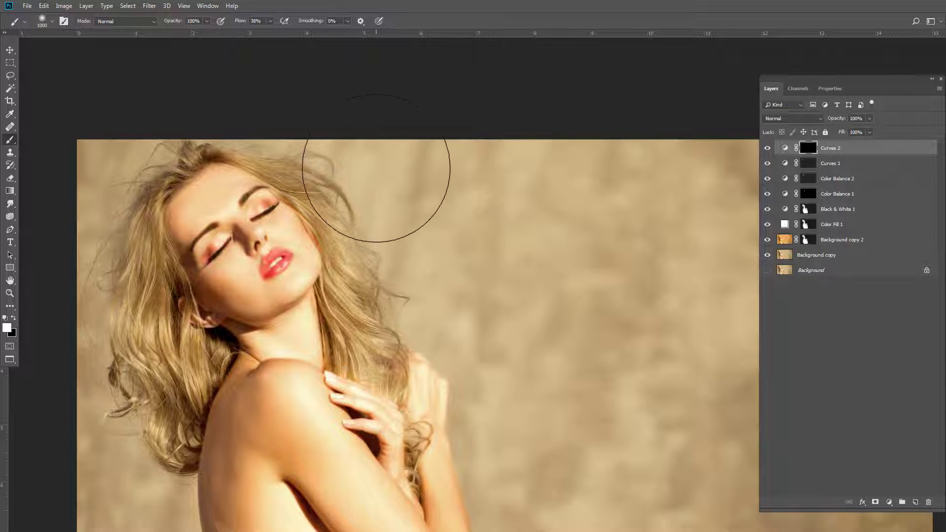
mouse_move(376, 167)
left_mouse_down()
mouse_move(562, 317)
mouse_move(623, 409)
mouse_move(553, 170)
left_mouse_up()
key("ctrl+minus")
key("ctrl+minus")
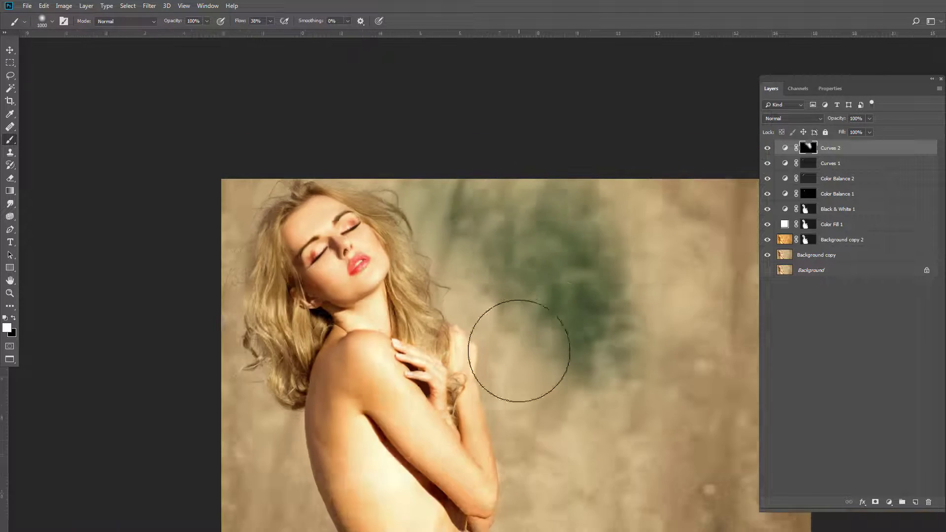
mouse_move(581, 315)
left_mouse_down()
mouse_move(704, 306)
mouse_move(676, 194)
mouse_move(591, 248)
mouse_move(612, 370)
mouse_move(602, 237)
mouse_move(414, 163)
mouse_move(311, 501)
mouse_move(288, 169)
mouse_move(513, 232)
mouse_move(602, 369)
mouse_move(534, 217)
left_mouse_up()
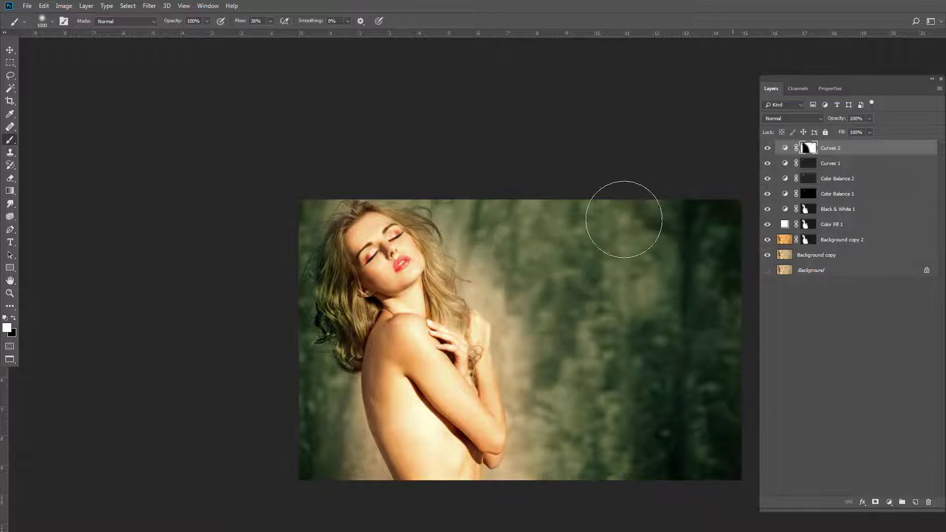
- Reduce the brush to size 250 and paint white on the mask over the backdrop along the front side of the hair and arm
scroll(460, 197, "up", 1)
scroll(460, 197, "up", 3)
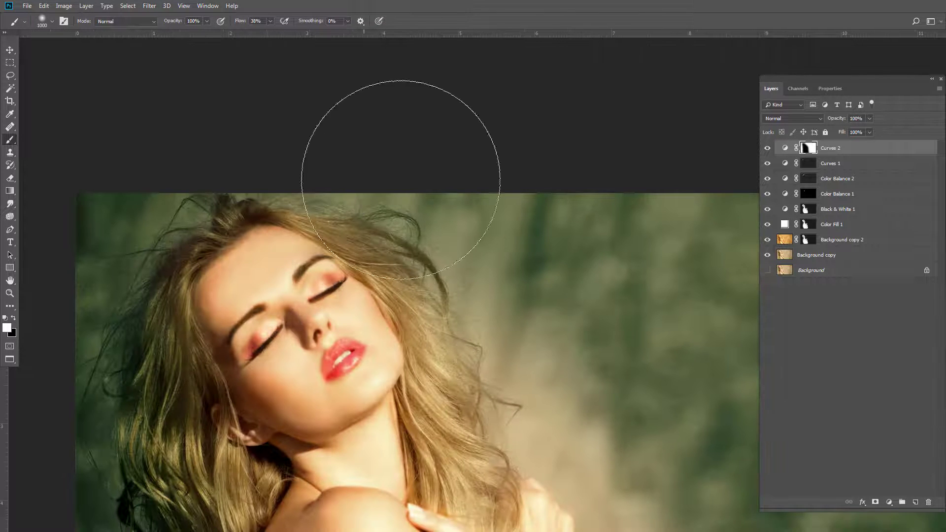
key("[")
key("[")
key("[")
key("[")
key("[")
key("[")
key("[")
key("[")
mouse_move(527, 469)
left_mouse_down()
mouse_move(423, 192)
mouse_move(416, 147)
left_mouse_up()
mouse_move(490, 246)
left_mouse_down()
mouse_move(470, 366)
mouse_move(353, 141)
left_mouse_up()
left_click_drag(547, 303, 488, 341)
- Paint white on the mask over the hair and backdrop behind the woman's head, down toward her back
mouse_move(339, 168)
left_mouse_down()
mouse_move(283, 148)
mouse_move(209, 165)
left_mouse_up()
mouse_move(175, 201)
left_mouse_down()
mouse_move(217, 158)
mouse_move(201, 207)
mouse_move(226, 404)
left_mouse_up()
left_click_drag(210, 341, 196, 266)
mouse_move(227, 388)
left_mouse_down()
mouse_move(264, 289)
mouse_move(284, 357)
left_mouse_up()
left_click_drag(264, 367, 316, 287)
left_click_drag(310, 340, 290, 427)
left_click_drag(302, 496, 321, 291)
- Select the uncolored backdrop strip behind the woman's back with the Magic Wand at tolerance 20, turn its mask area white, and deselect
key("w")
left_click(352, 95)
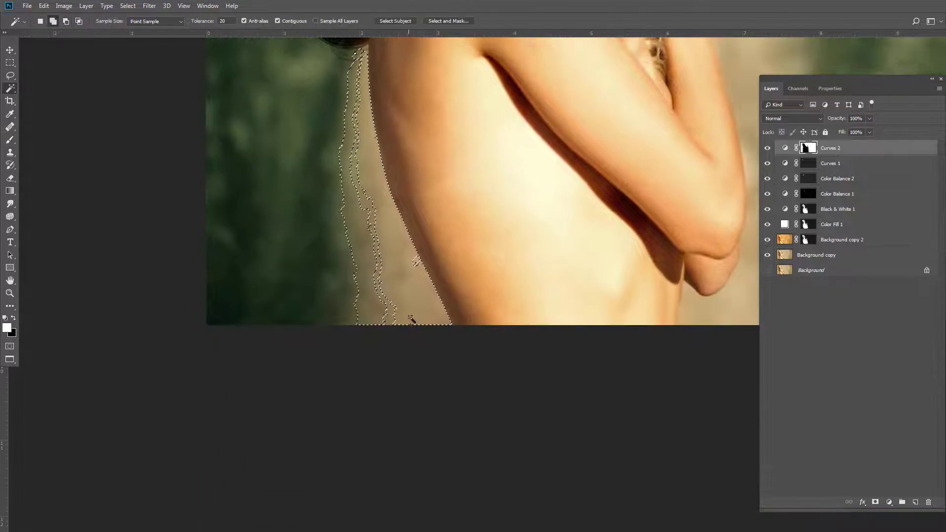
key("ctrl+d")
- Select the uncolored backdrop beside the forearm and elbow with the Magic Wand, fill it with white on the mask, and deselect
left_click_drag(611, 198, 326, 431)
left_click(451, 251)
left_click(488, 262, "shift")
left_click_drag(468, 423, 451, 264)
key("b")
key("alt+BackSpace")
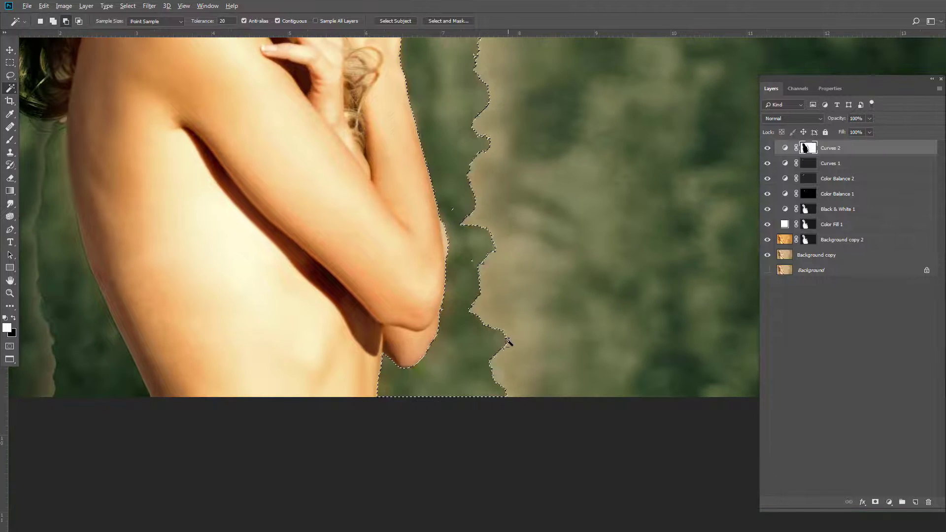
scroll(444, 296, "down", 1)
scroll(443, 296, "up", 2)
key("ctrl+d")
- Paint white on the mask over the jagged patch beside the elbow with a size 90 brush and along the arm's outer edge with size 30
scroll(483, 230, "up", 2)
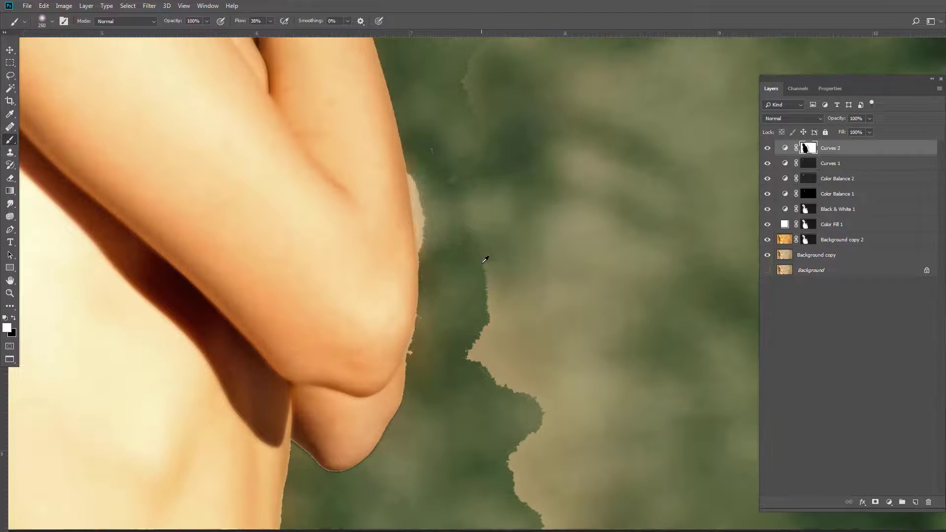
left_click_drag(492, 270, 465, 332)
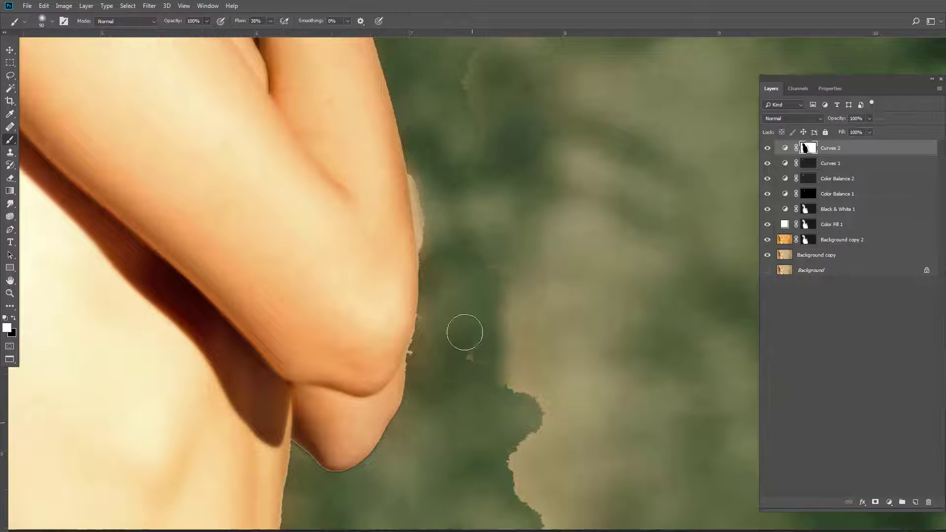
scroll(427, 230, "up", 2)
key("bracketleft")
key("bracketleft")
key("bracketleft")
key("bracketleft")
key("bracketleft")
key("bracketleft")
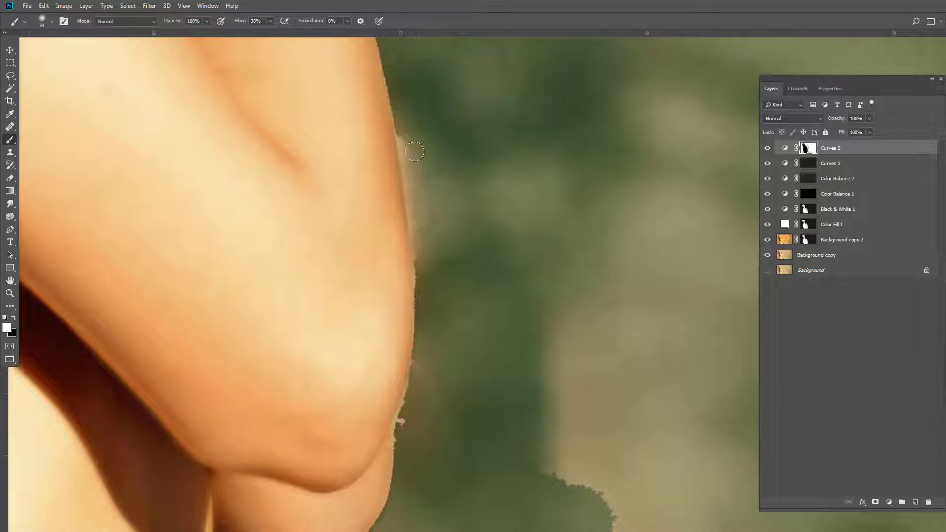
left_click_drag(413, 157, 423, 355)
scroll(422, 355, "down", 3)
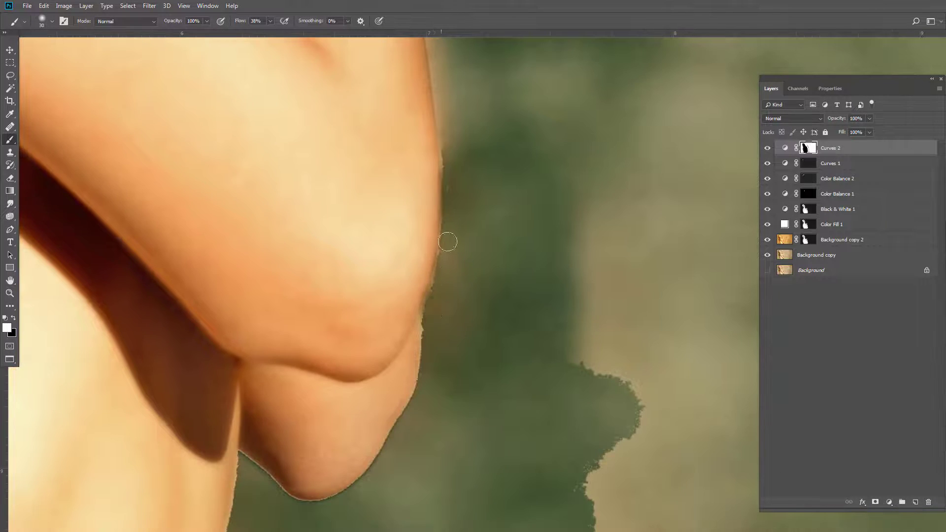
left_click_drag(461, 206, 461, 405)
scroll(483, 335, "down", 6)
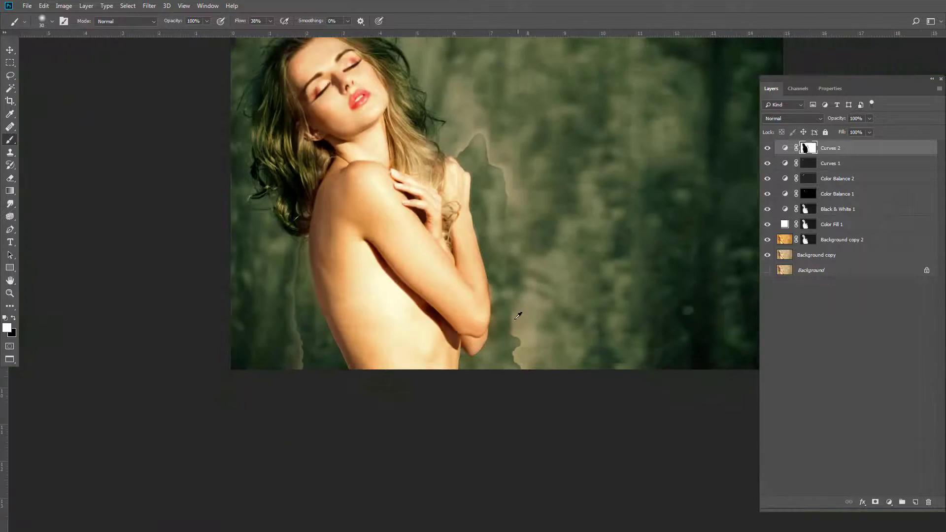
- Paint white on the mask over the pale backdrop streaks beside the hand, elbow and back with a size 400 brush at 100% flow
scroll(519, 320, "up", 3)
scroll(527, 356, "down", 3)
left_click_drag(417, 99, 191, 131)
key("shift+0")
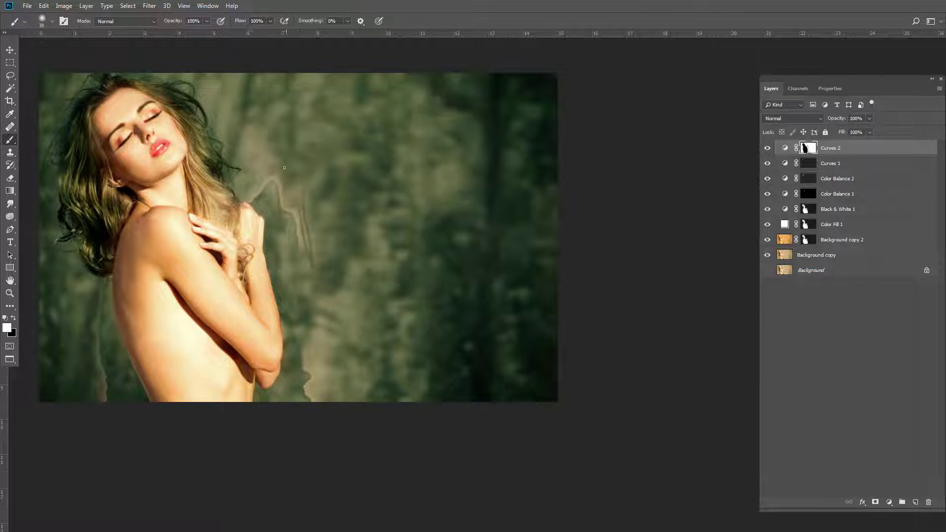
key("bracketright")
key("bracketright")
key("bracketright")
key("bracketright")
key("bracketright")
key("bracketright")
key("bracketright")
key("bracketright")
scroll(395, 419, "left", 5)
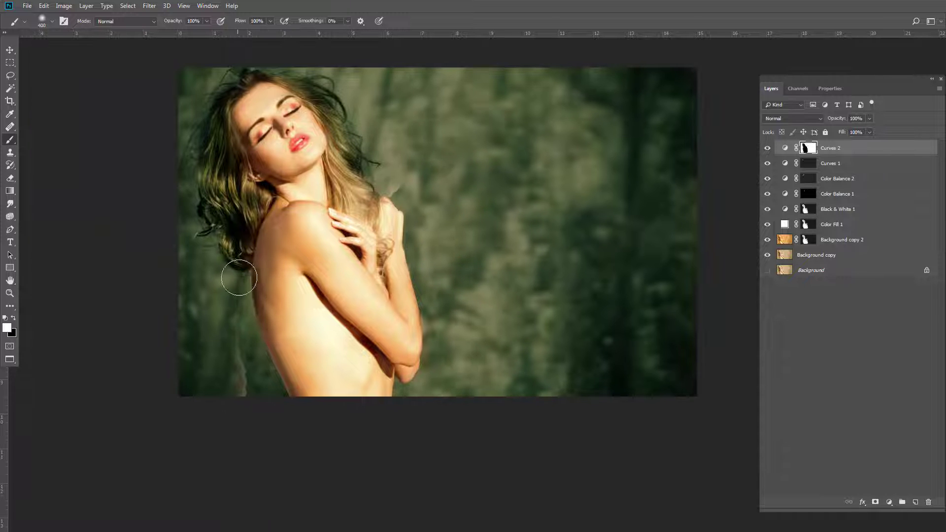
scroll(235, 320, "up", 2)
scroll(517, 257, "down", 2)
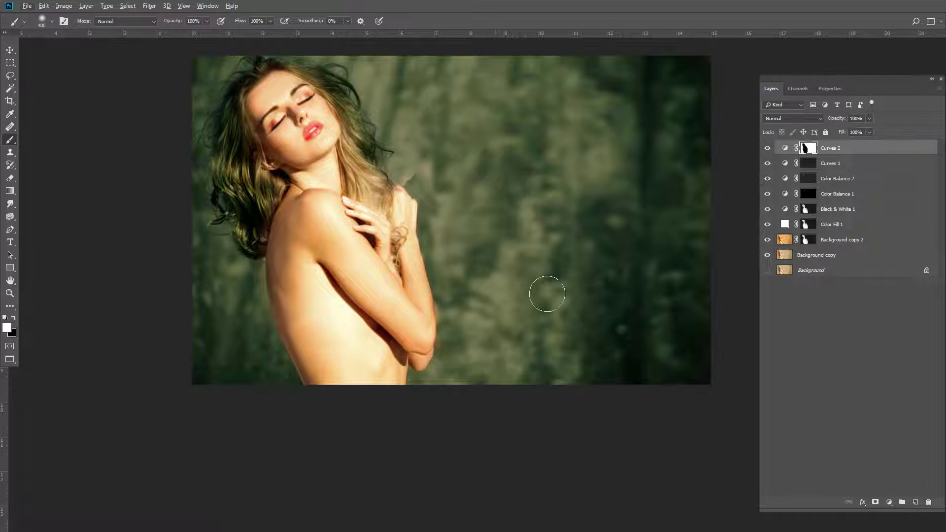
- Reduce the brush to size 80 and 17% flow, and paint white on the mask over the hair beside the cheek and above the forehead
scroll(458, 236, "up", 1)
scroll(458, 236, "left", 1)
scroll(523, 236, "up", 2)
scroll(451, 215, "up", 4)
scroll(469, 169, "left", 3)
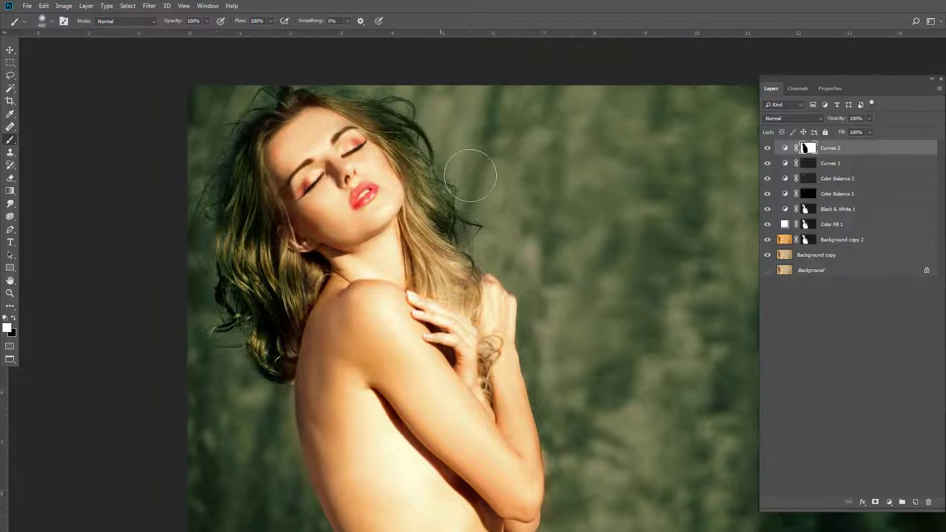
left_click_drag(258, 33, 230, 33)
scroll(468, 213, "up", 5)
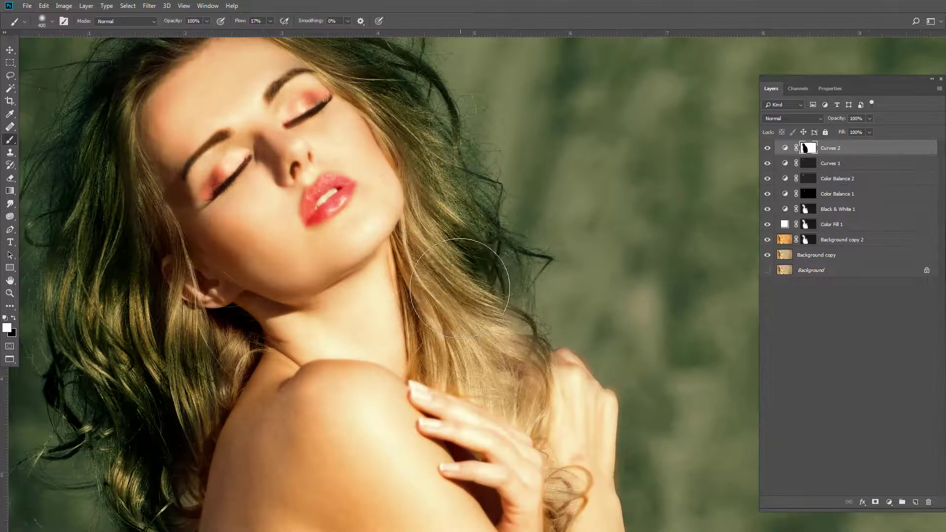
key("bracketleft")
key("bracketleft")
key("bracketleft")
key("bracketleft")
key("bracketleft")
scroll(384, 136, "up", 3)
left_click_drag(359, 97, 413, 200)
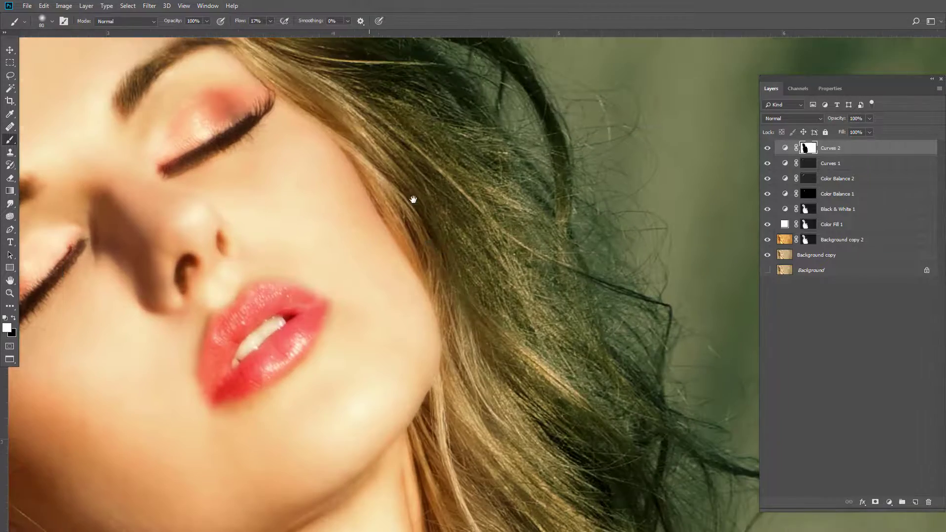
scroll(353, 143, "up", 10)
scroll(353, 143, "left", 6)
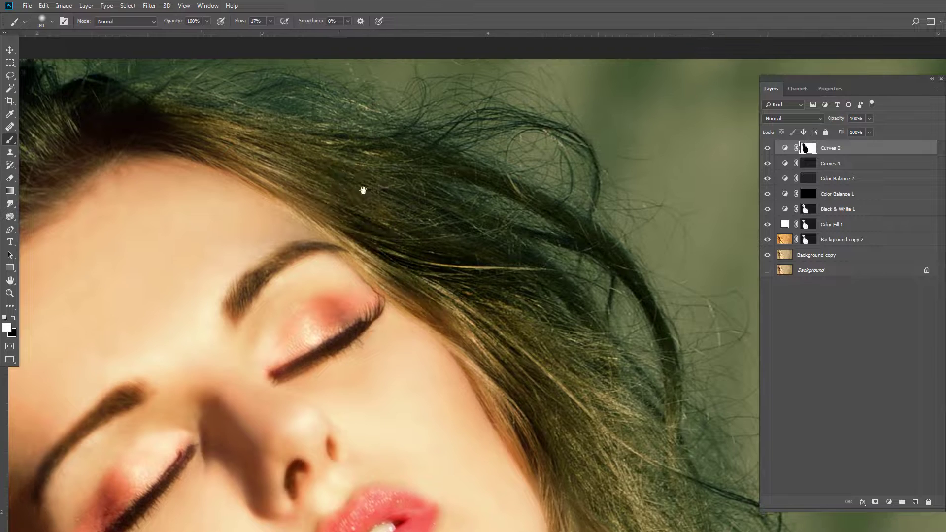
- Paint white on the mask over the hair around the temple and ear with a size 50 brush
scroll(386, 240, "left", 6)
scroll(386, 153, "down", 10)
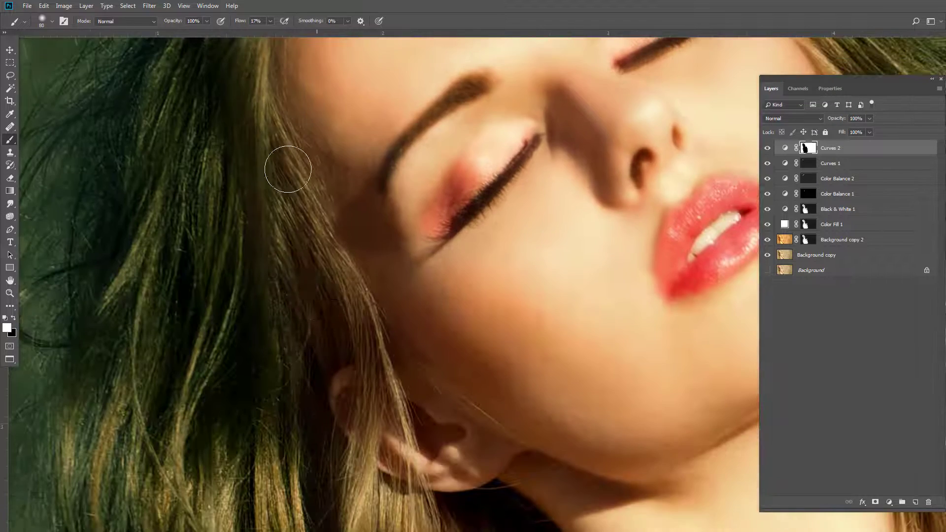
key("bracketleft")
key("bracketleft")
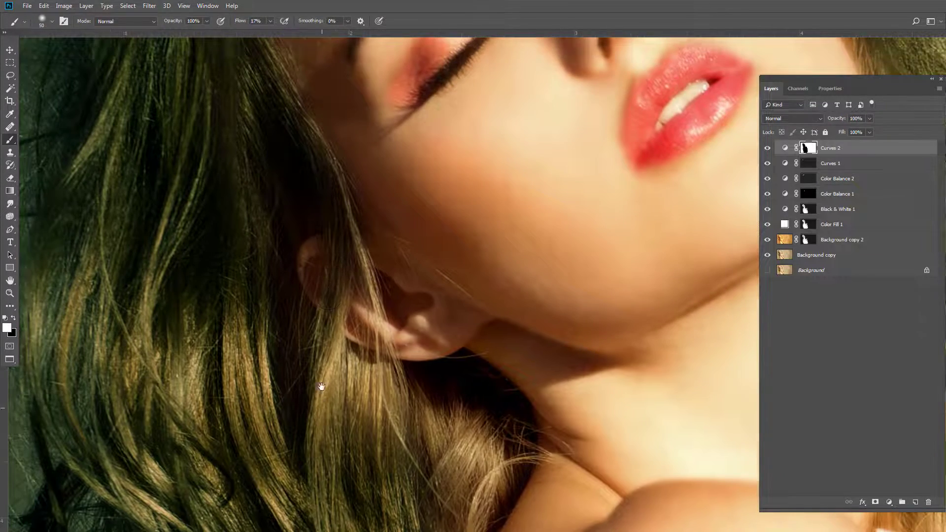
scroll(375, 296, "down", 10)
scroll(374, 295, "right", 3)
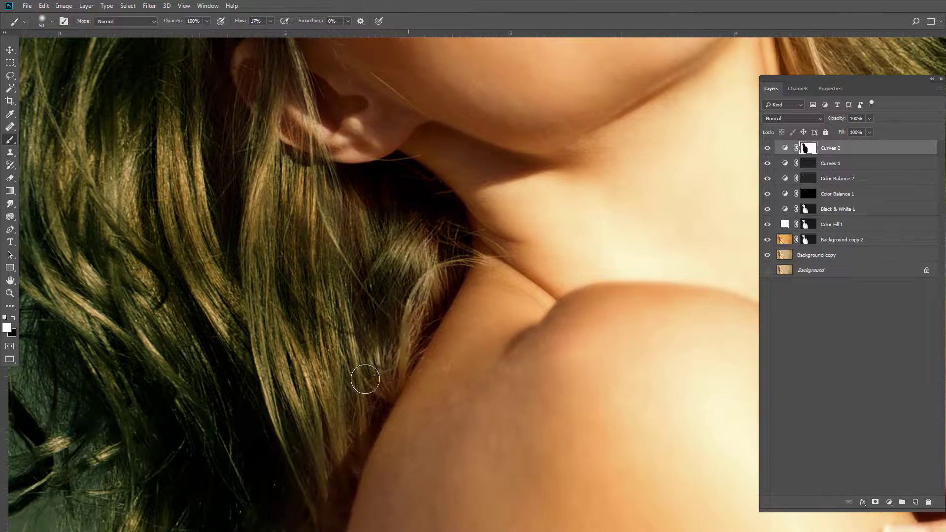
- Paint white on the mask over the hair below the ear, along the edge of the neck and shoulder
left_click_drag(365, 379, 490, 285)
scroll(521, 241, "down", 5)
scroll(522, 241, "left", 3)
left_click_drag(522, 241, 518, 270)
scroll(542, 236, "up", 2)
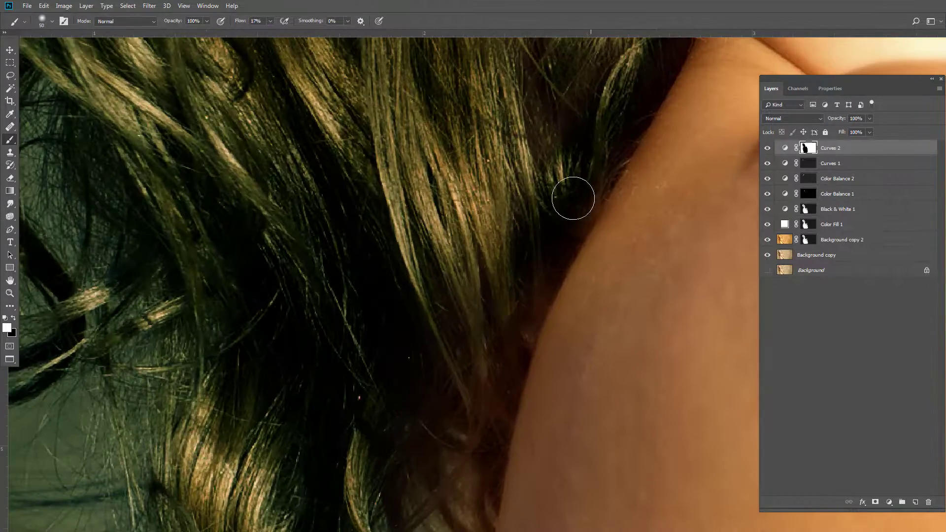
scroll(407, 344, "down", 9)
scroll(407, 345, "left", 3)
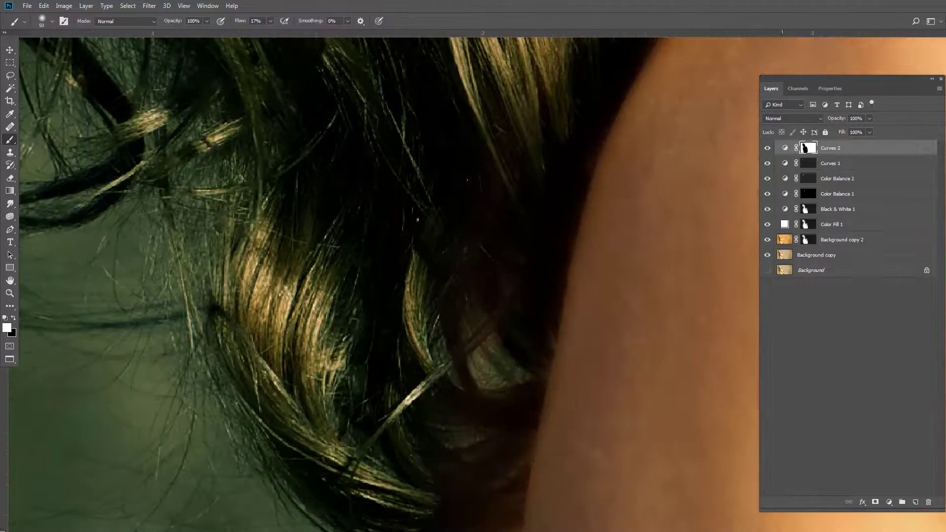
- Paint white on the mask over the dark hair ends and lowest curls against the woman's upper back
left_click_drag(476, 320, 481, 216)
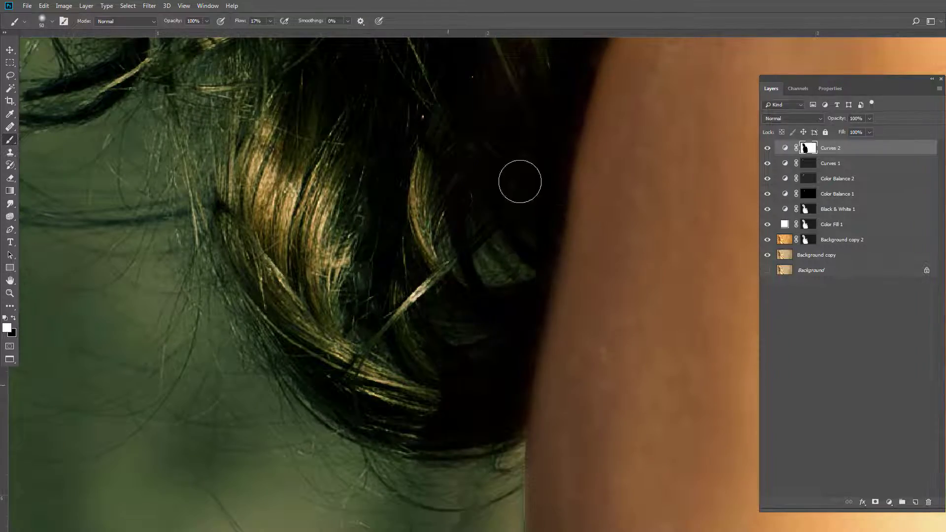
left_click_drag(510, 444, 508, 491)
left_click_drag(505, 503, 501, 374)
left_click_drag(401, 453, 394, 319)
scroll(392, 321, "down", 10)
scroll(463, 212, "up", 6)
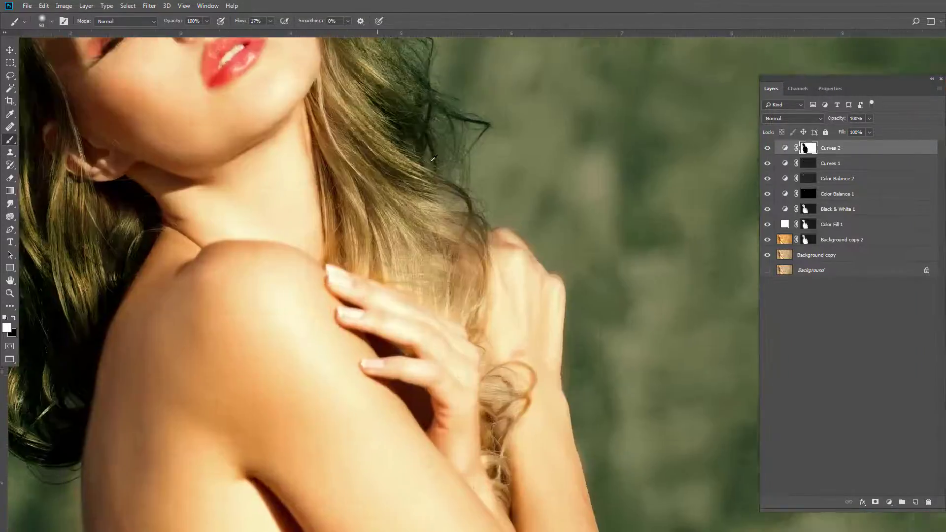
- Paint white on the mask over the hair strands next to the eyebrow and outer eye on the side facing the hand
left_click_drag(318, 112, 336, 228)
scroll(335, 228, "up", 4)
scroll(336, 228, "up", 4)
left_click_drag(390, 143, 420, 376)
left_click_drag(424, 276, 469, 452)
mouse_move(497, 324)
left_mouse_down()
mouse_move(531, 365)
mouse_move(566, 444)
left_mouse_up()
left_click_drag(422, 270, 505, 400)
left_click_drag(394, 224, 433, 293)
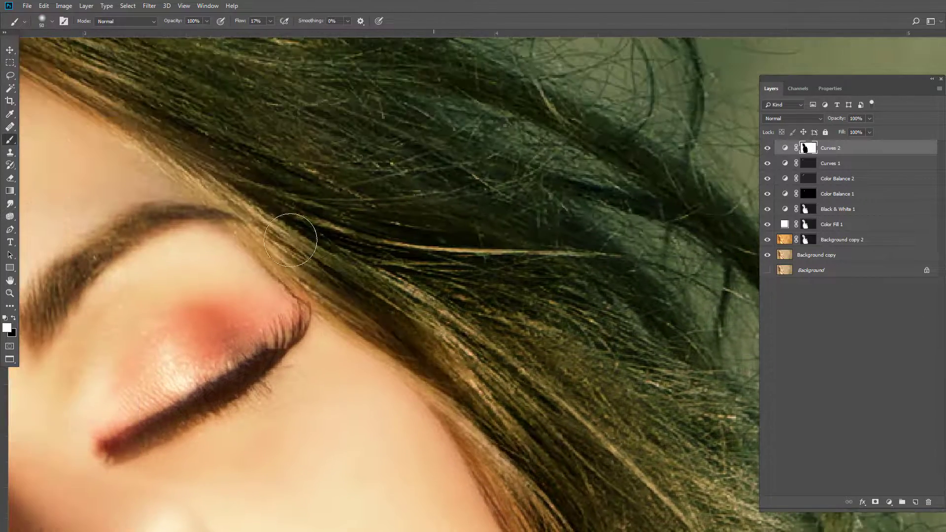
- Paint white on the mask over the strands running from the cheek past the jaw and down along the neck
left_click_drag(560, 492, 384, 60)
left_click_drag(404, 427, 371, 269)
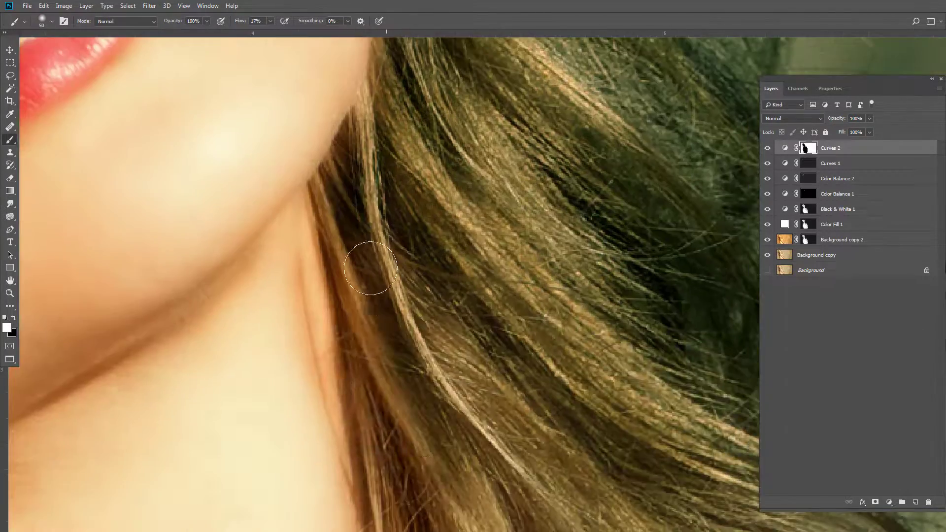
left_click_drag(385, 92, 380, 190)
left_click_drag(384, 364, 329, 197)
left_click_drag(422, 256, 416, 163)
left_click_drag(345, 291, 315, 35)
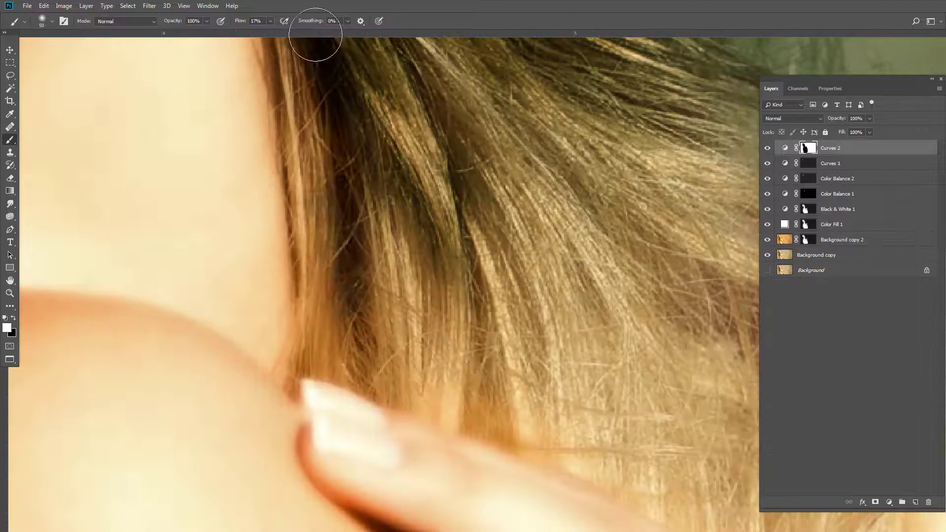
- Paint white on the mask over the still uncolored hair ends above the fingers and beside the raised wrist
left_click_drag(459, 315, 340, 230)
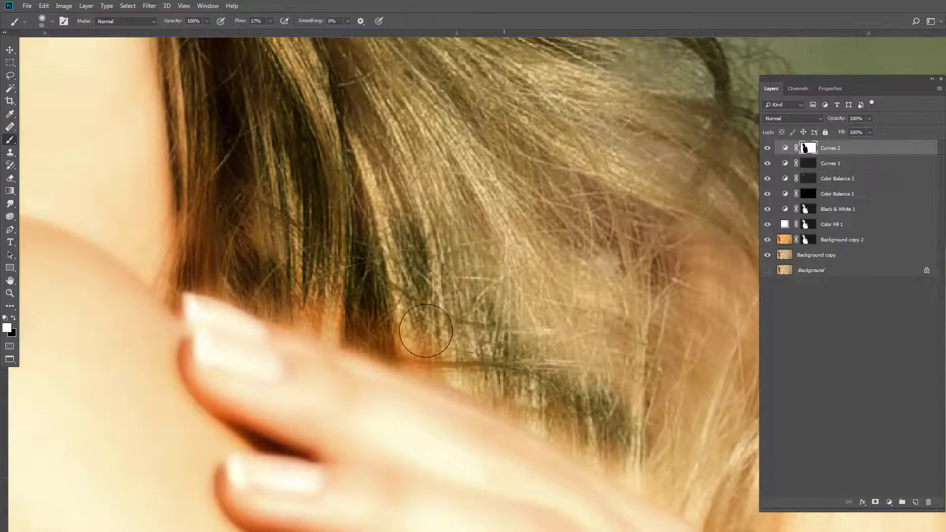
left_click_drag(426, 331, 445, 416)
left_click_drag(621, 348, 428, 148)
scroll(517, 199, "down", 5)
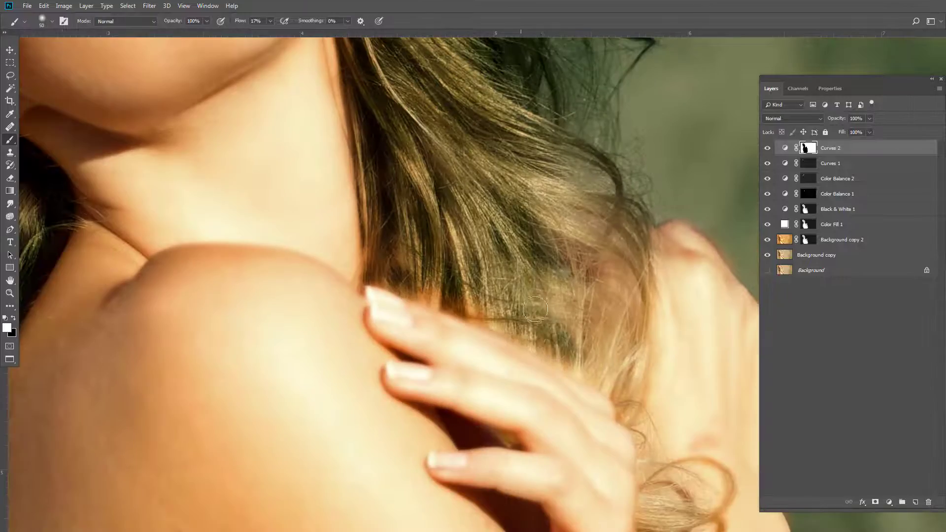
scroll(542, 239, "up", 3)
scroll(623, 366, "down", 9)
scroll(591, 374, "right", 3)
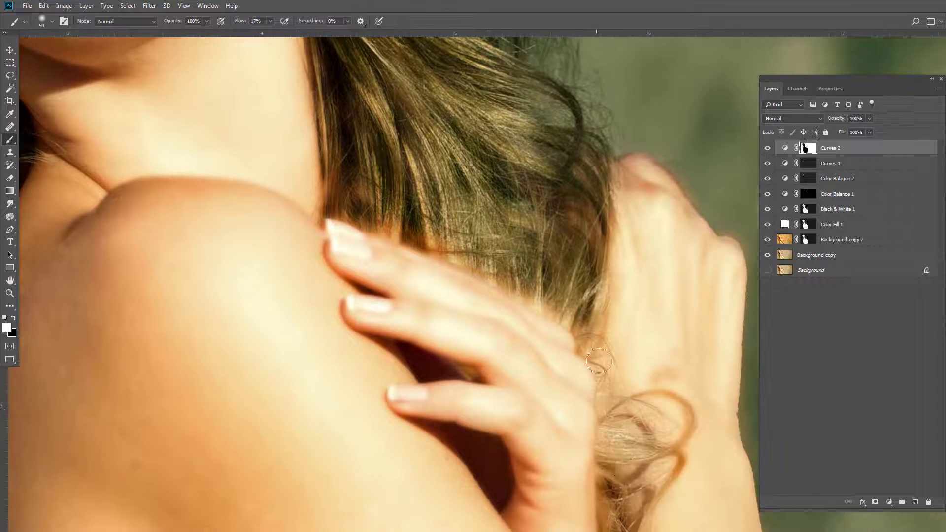
- Paint white on the mask over the small curls hanging between the hand and the forearm
scroll(636, 354, "down", 7)
scroll(583, 355, "right", 1)
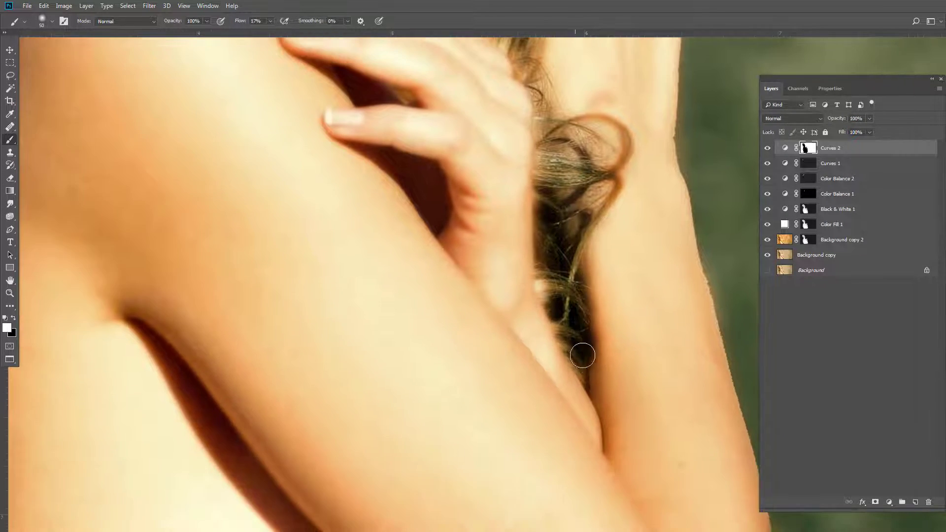
left_click_drag(550, 197, 567, 387)
scroll(448, 262, "down", 7)
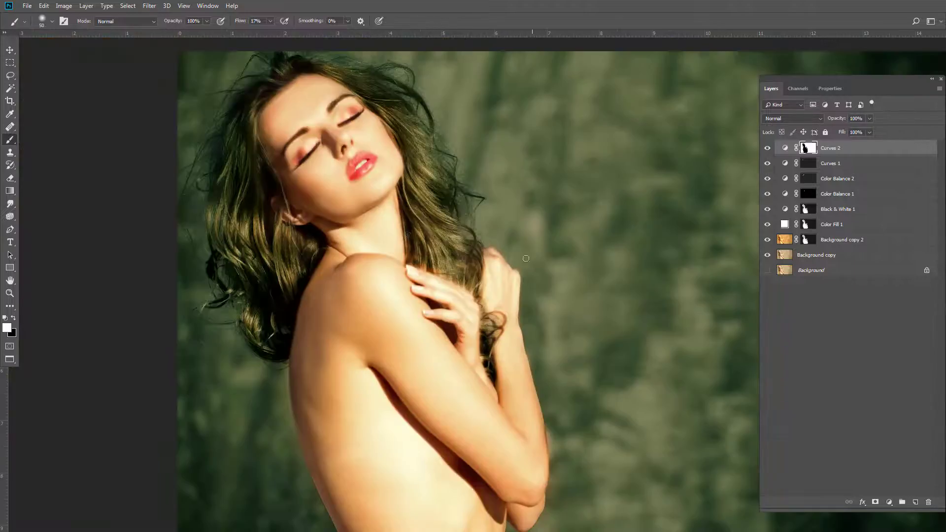
- Examine the recolored hair around the face, neck and hand for patches with the wrong tint
scroll(384, 178, "up", 5)
scroll(511, 364, "down", 5)
scroll(405, 96, "up", 7)
left_click_drag(358, 131, 442, 300)
scroll(441, 300, "down", 7)
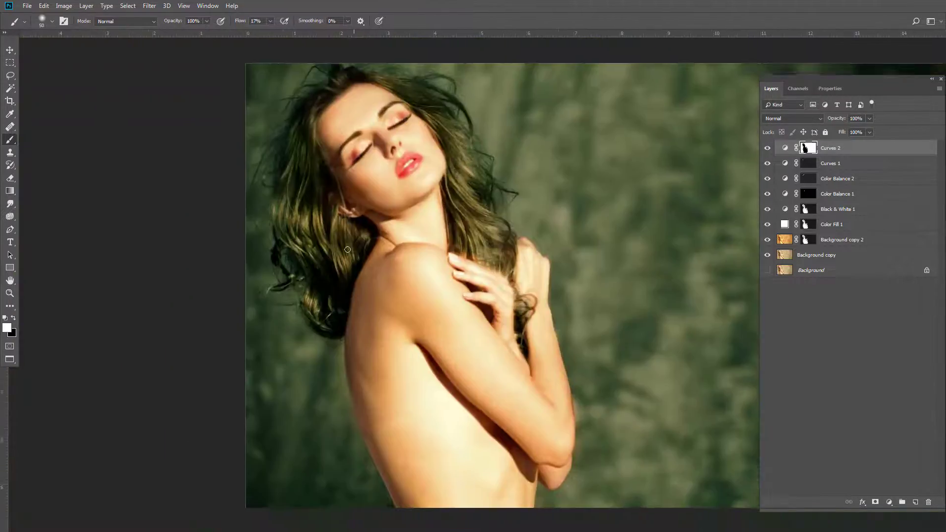
scroll(308, 257, "up", 6)
scroll(373, 224, "up", 10)
scroll(193, 330, "right", 2)
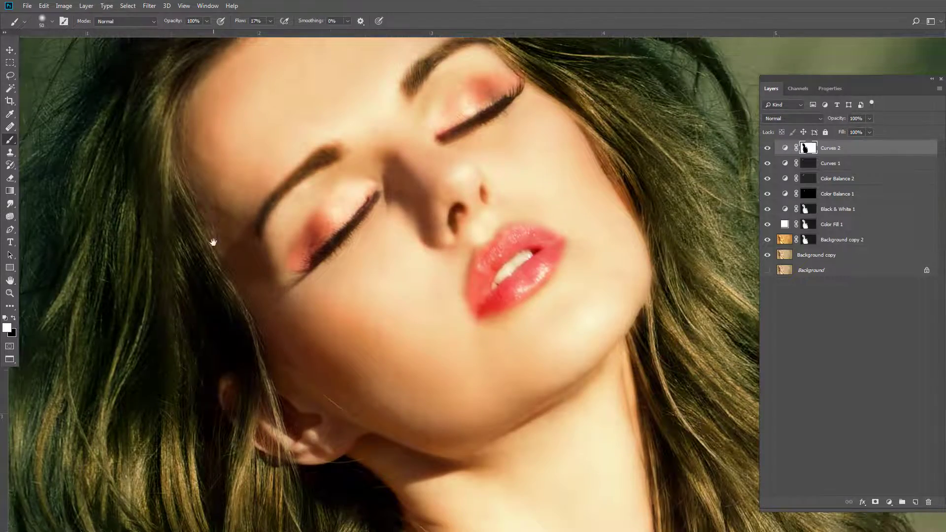
left_click_drag(213, 242, 246, 327)
left_click_drag(443, 128, 174, 49)
scroll(460, 215, "down", 7)
scroll(493, 363, "up", 4)
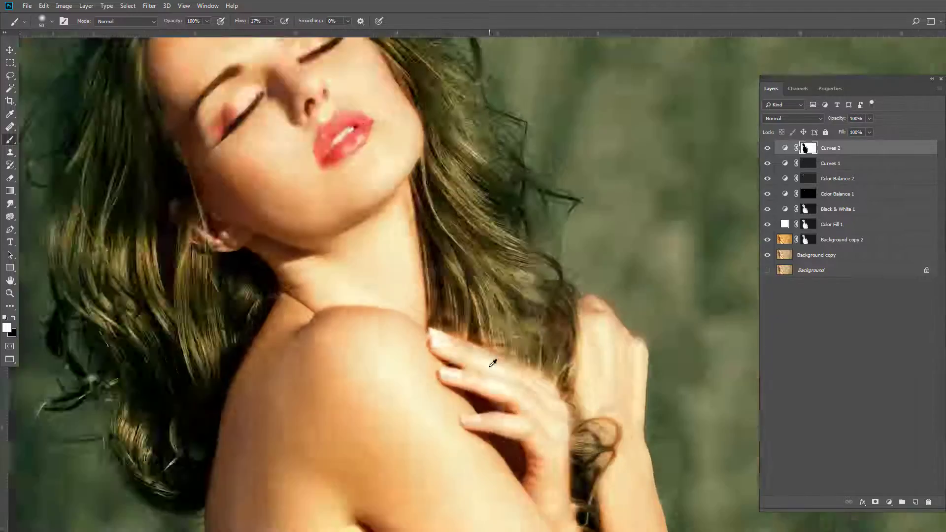
- Add a new empty layer above Curves 2 and set its blend mode to Color
scroll(492, 363, "up", 4)
left_click_drag(493, 364, 576, 392)
left_click(916, 503)
left_click(793, 119)
left_click(770, 350)
- Sample a dark olive from the hair and paint it on the Color layer along the neck strands, forehead hairline and ear
scroll(515, 229, "up", 4)
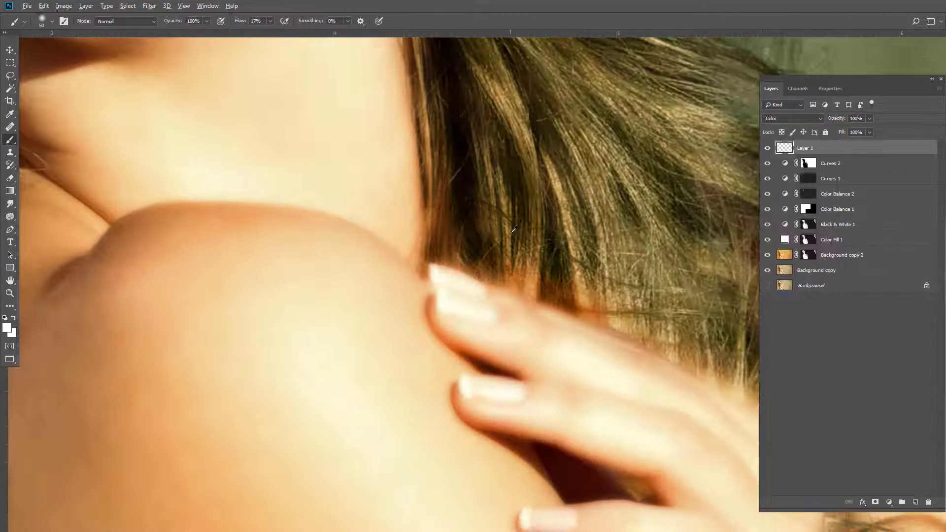
scroll(436, 154, "up", 15)
scroll(436, 153, "left", 4)
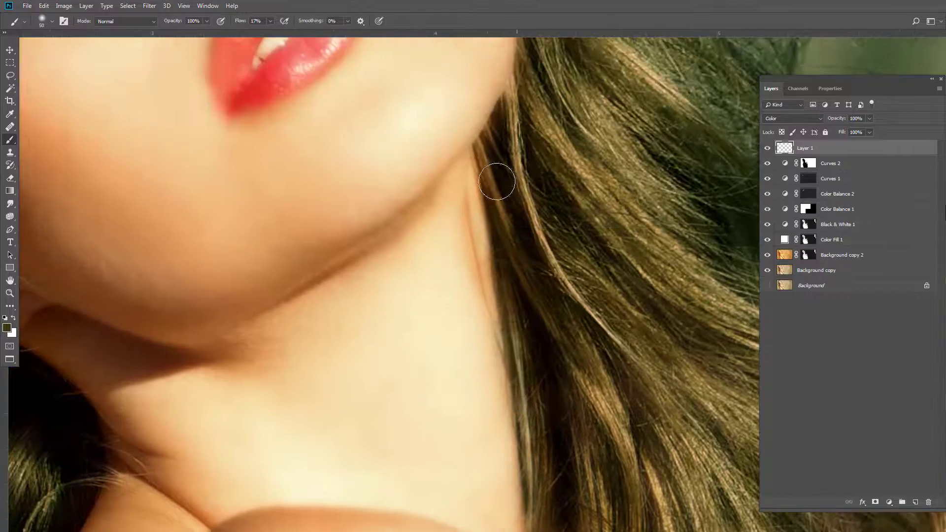
scroll(500, 217, "up", 8)
scroll(500, 218, "left", 8)
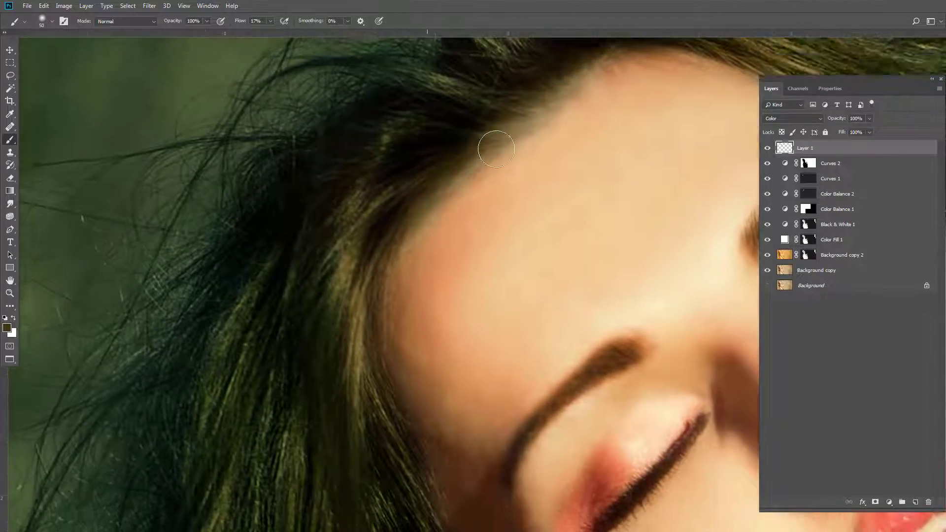
left_click_drag(438, 444, 342, 87)
left_click_drag(504, 362, 496, 226)
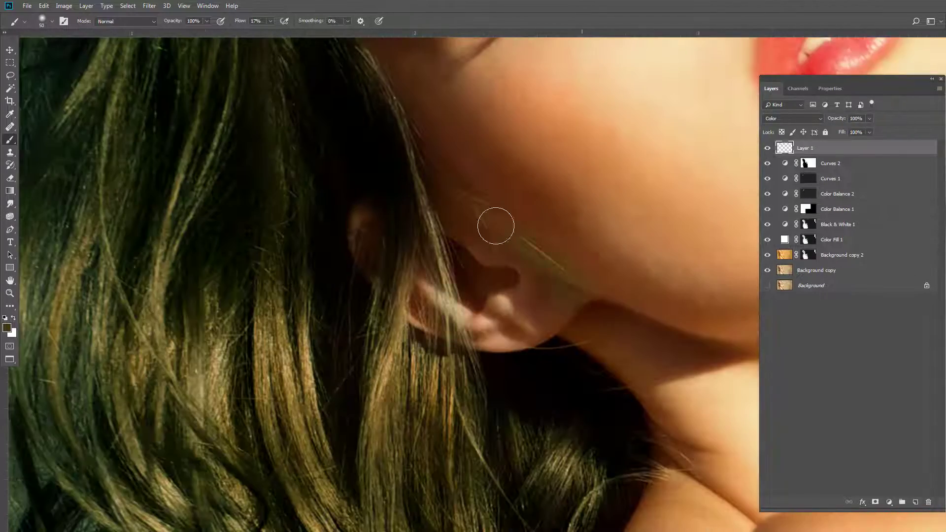
- Paint the olive color over the reddish hair ends above the fingers and the curls beside the forearm
scroll(496, 227, "down", 8)
scroll(714, 355, "up", 4)
scroll(714, 355, "up", 4)
left_click_drag(714, 354, 612, 115)
mouse_move(606, 416)
left_mouse_down()
mouse_move(525, 153)
mouse_move(571, 416)
left_mouse_up()
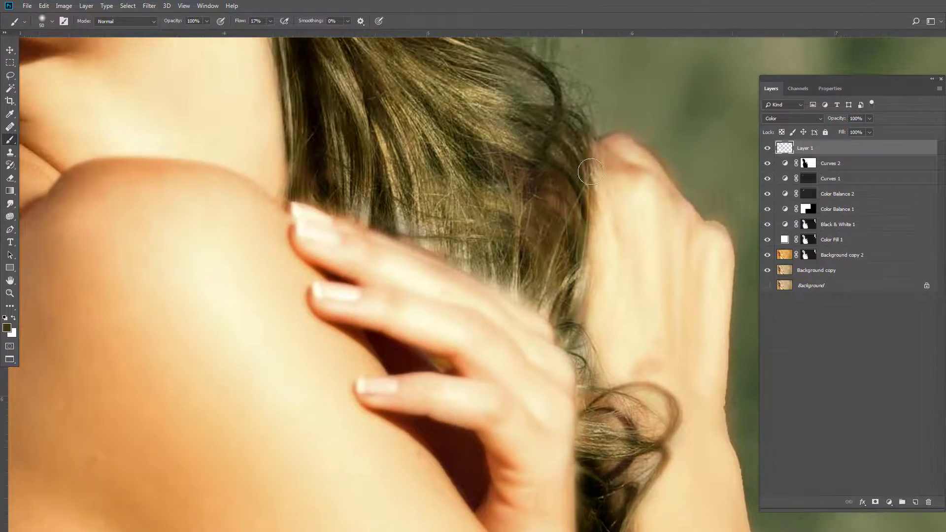
scroll(562, 289, "down", 4)
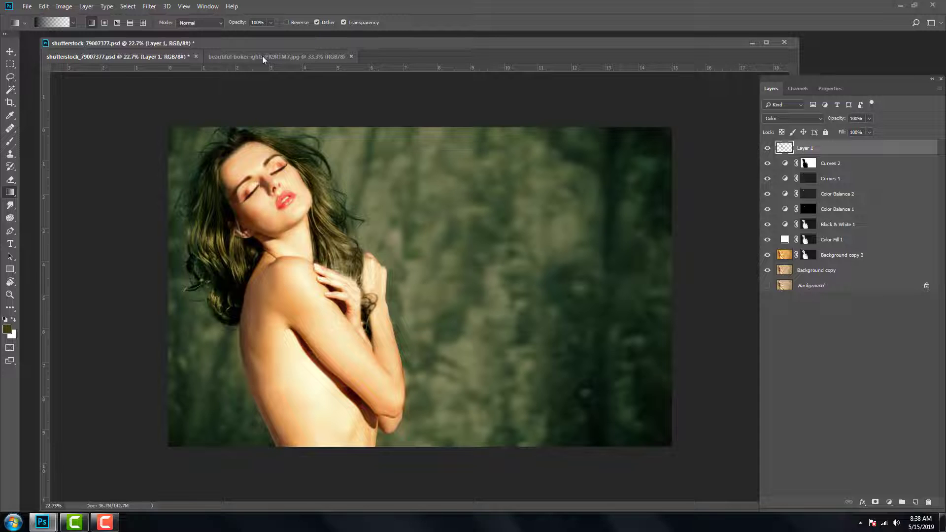
- Copy the whole green bokeh lights image into the portrait document as the top layer, centered over the photo
left_click(263, 57)
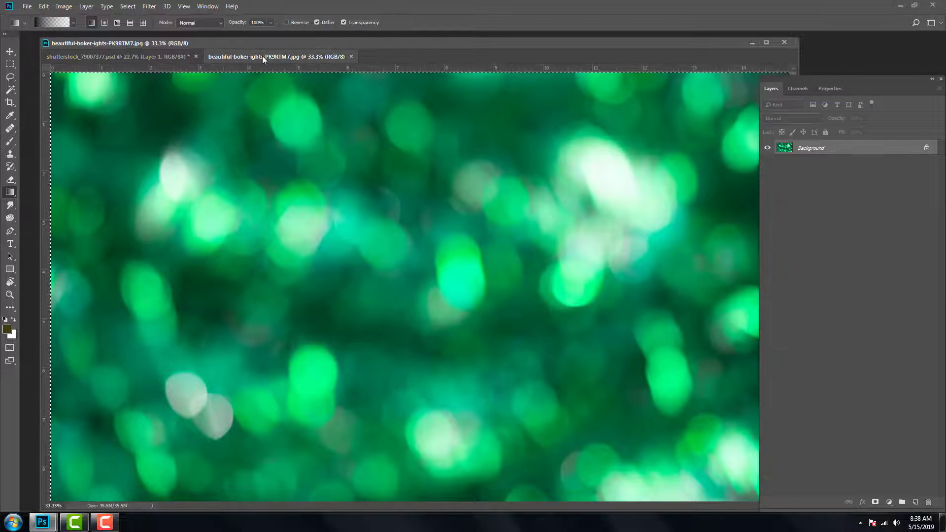
left_click(10, 50)
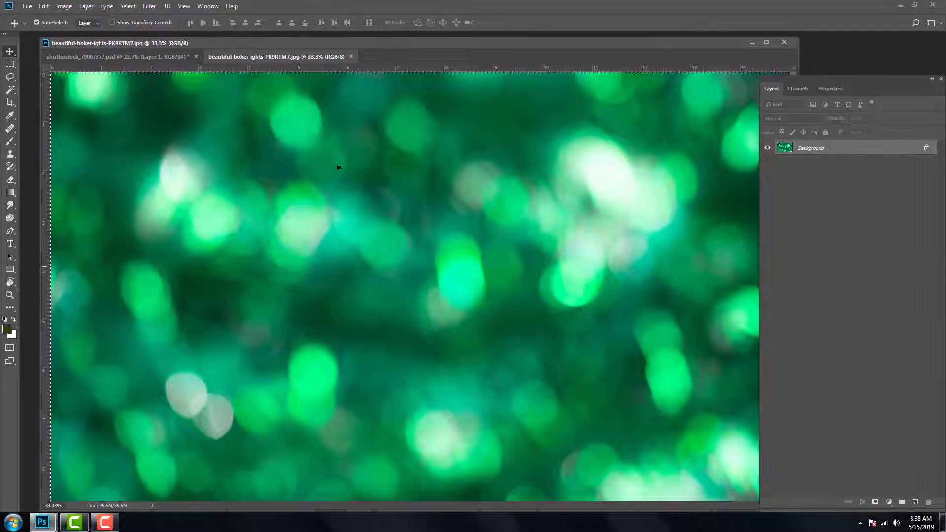
left_click_drag(336, 163, 256, 212)
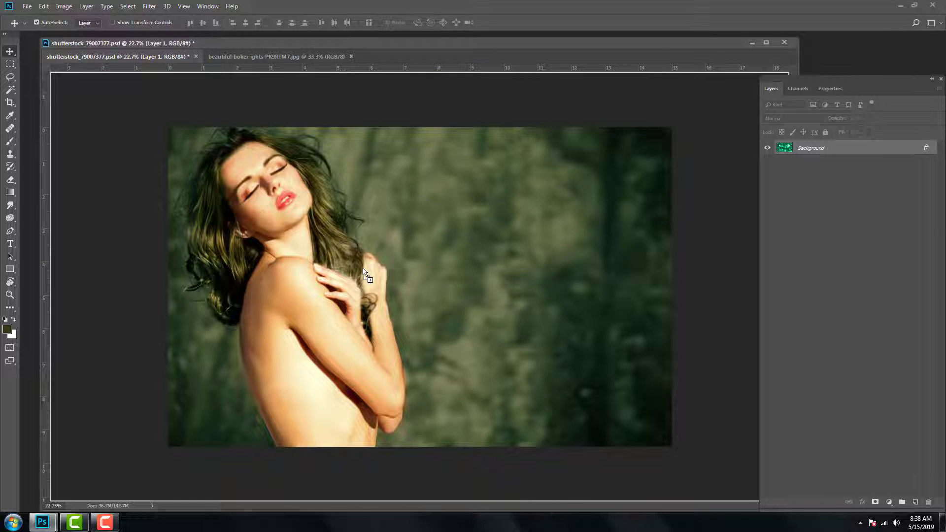
left_click_drag(364, 273, 450, 284)
- Scale the green bokeh layer up with Free Transform so it covers the whole photo, and view the document full screen
key("ctrl+t")
key("ctrl+minus")
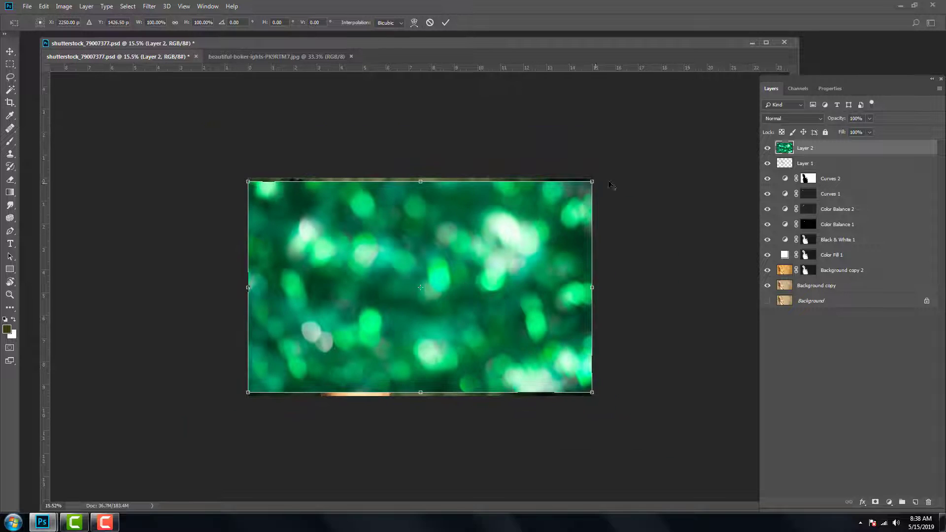
left_click_drag(594, 181, 600, 166)
key("Return")
key("f")
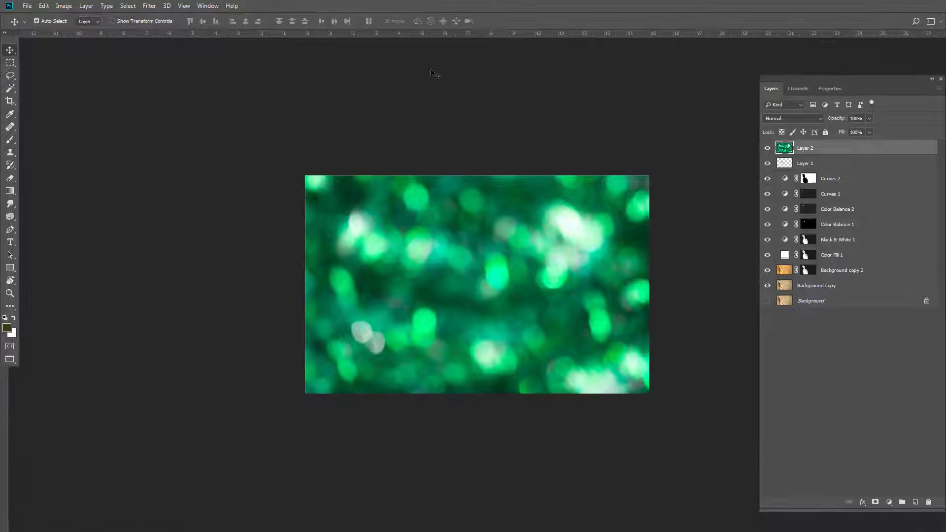
- Add a layer mask to the bokeh layer and draw a black-to-transparent linear gradient on it to reveal the woman
scroll(503, 272, "up", 3)
scroll(502, 270, "up", 2)
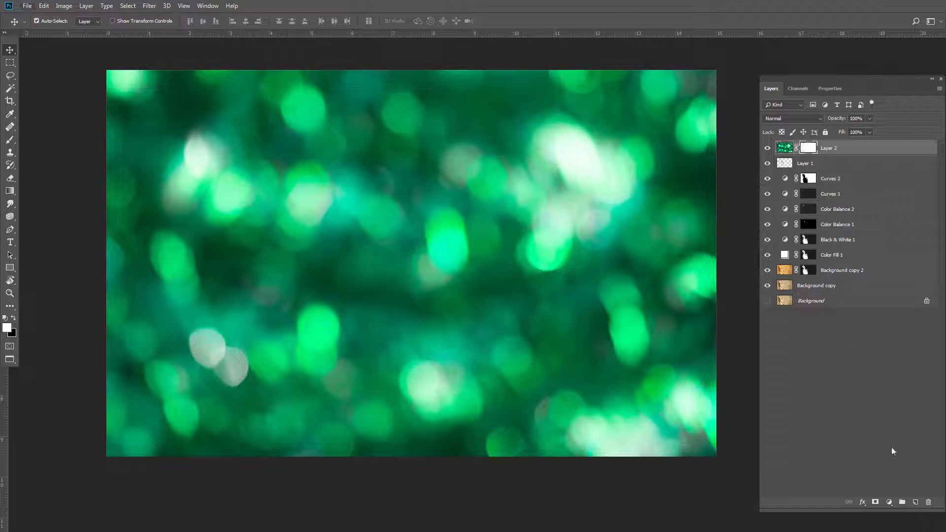
left_click(10, 191)
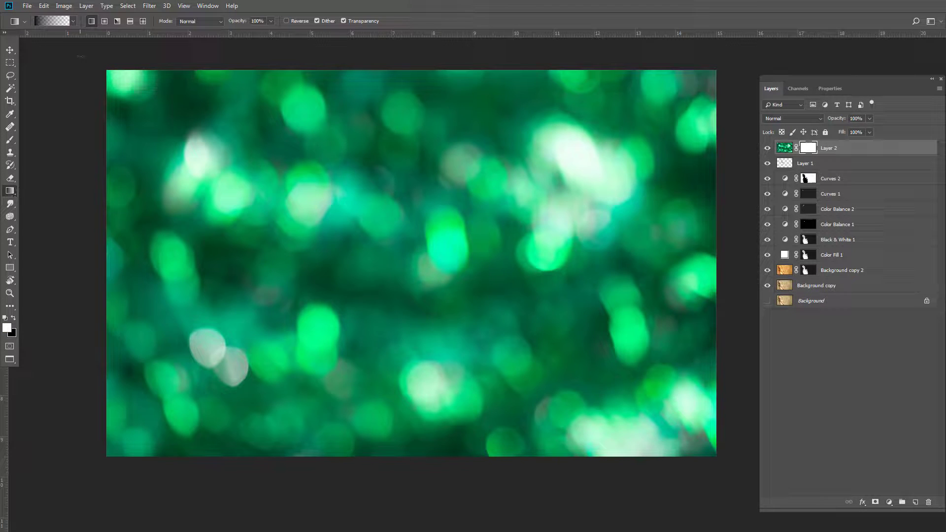
left_click(56, 23)
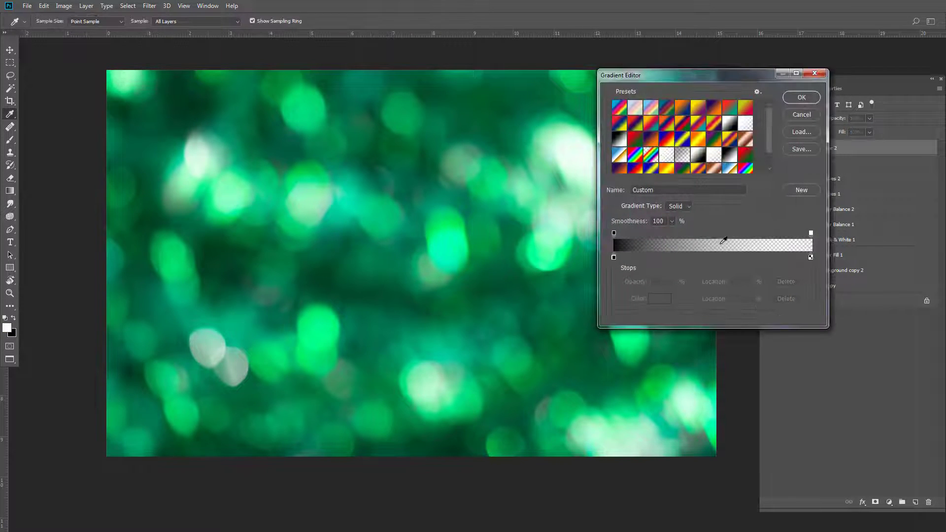
left_click(801, 97)
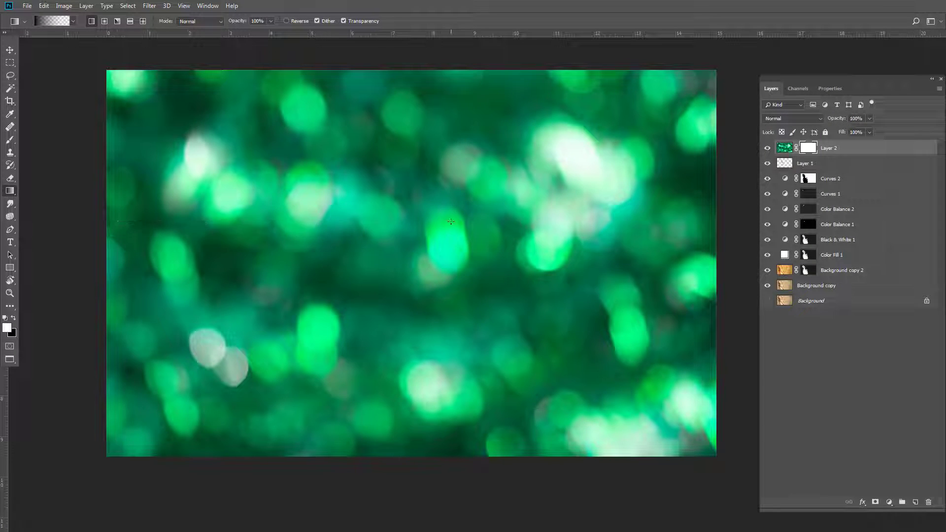
left_click_drag(451, 221, 216, 217)
left_click_drag(438, 213, 440, 213)
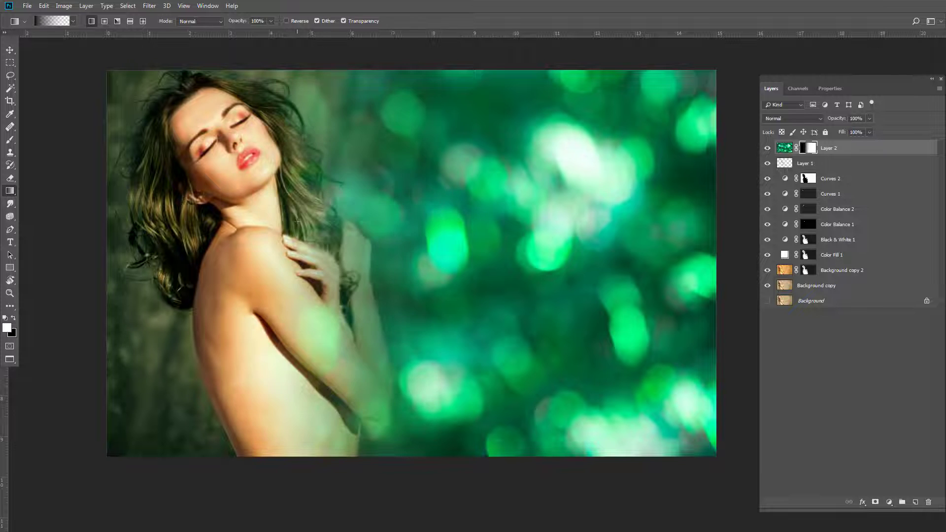
- Extend the mask's black fade with more horizontal gradients from the woman's hair toward the opposite edge, clearing the bokeh off her arms
left_click_drag(312, 222, 509, 222)
left_click_drag(283, 271, 446, 271)
left_click_drag(376, 343, 485, 342)
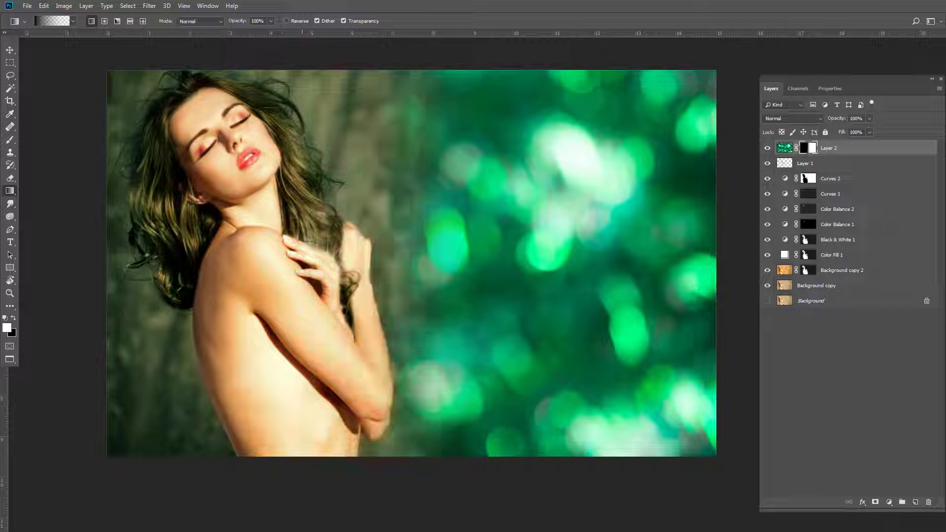
left_click_drag(311, 218, 710, 218)
- Set the bokeh layer's blend mode to Luminosity and compare the image with and without the layer
left_click(783, 119)
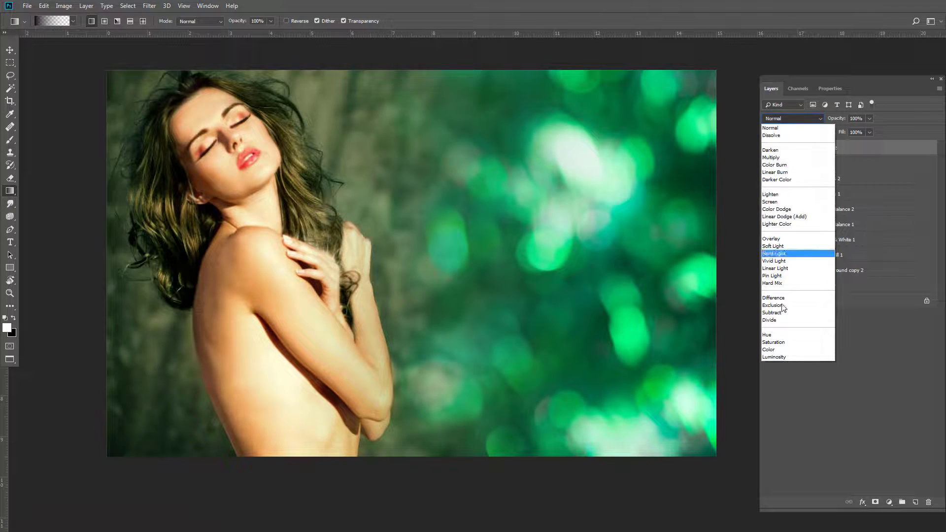
left_click(776, 356)
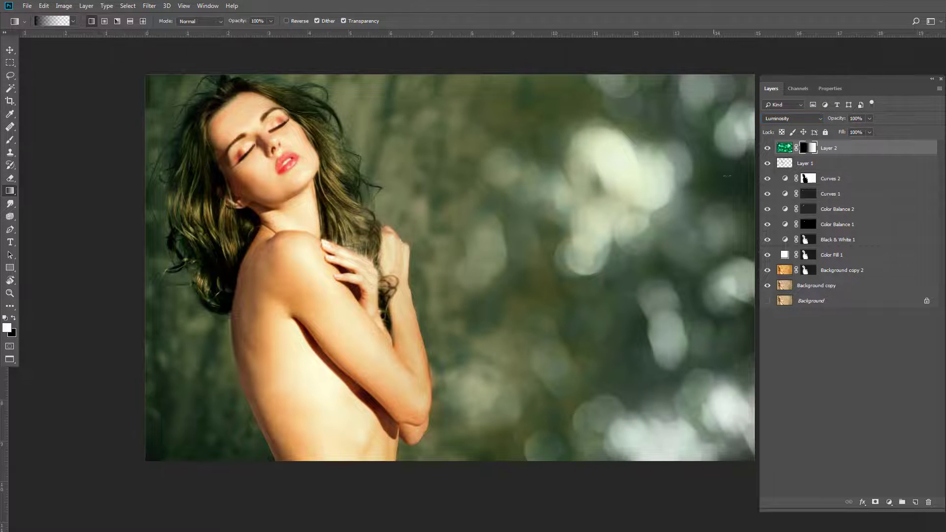
left_click(764, 149)
left_click(766, 149)
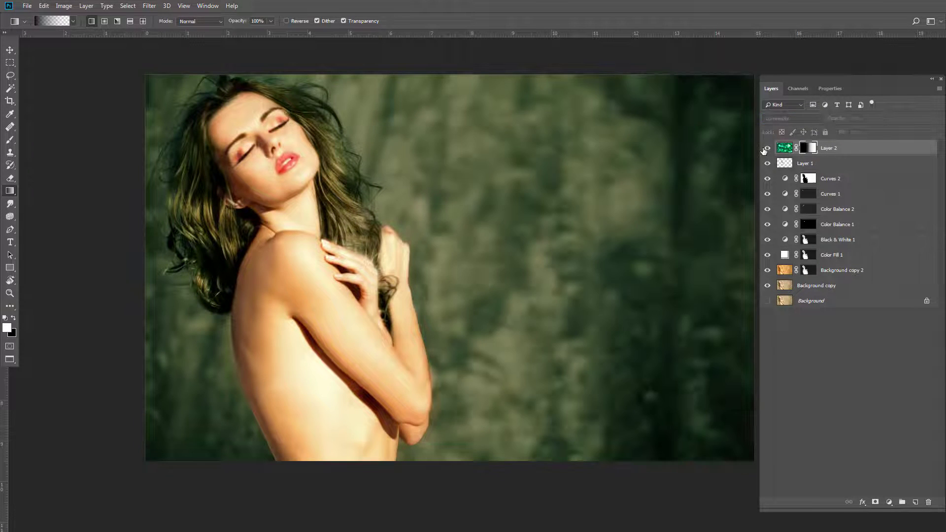
- Compare the edited image with the original photo by showing only the Background layer and restoring the others
left_click(767, 300, "alt")
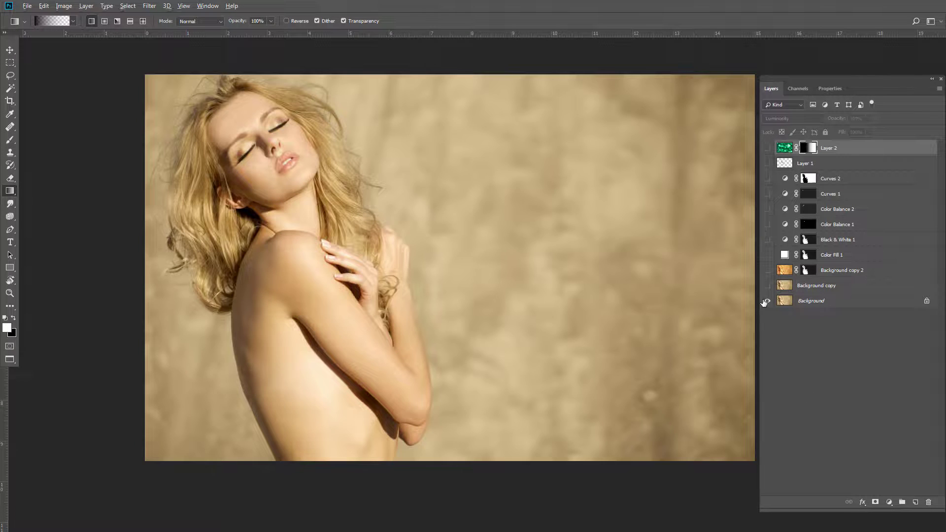
left_click(765, 302, "alt")
left_click_drag(652, 281, 630, 274)
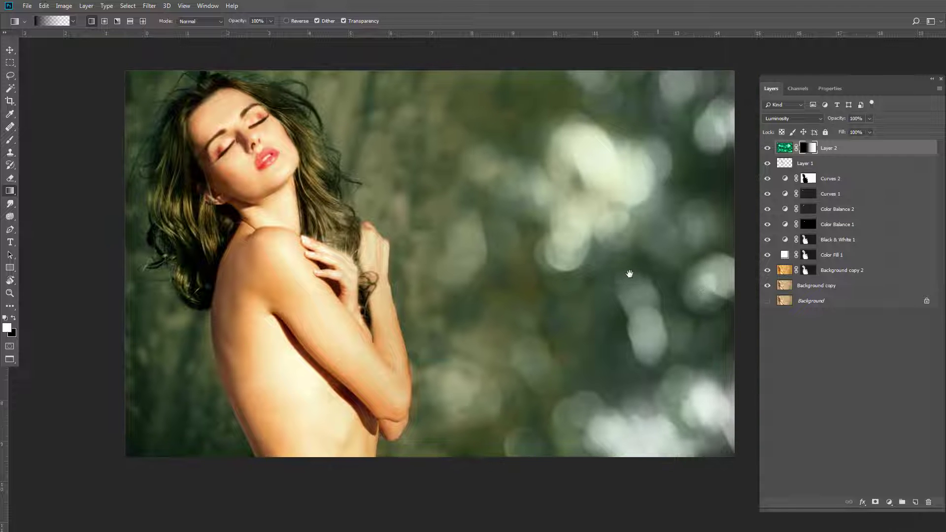
left_click(768, 301, "alt")
left_click(768, 301, "alt")
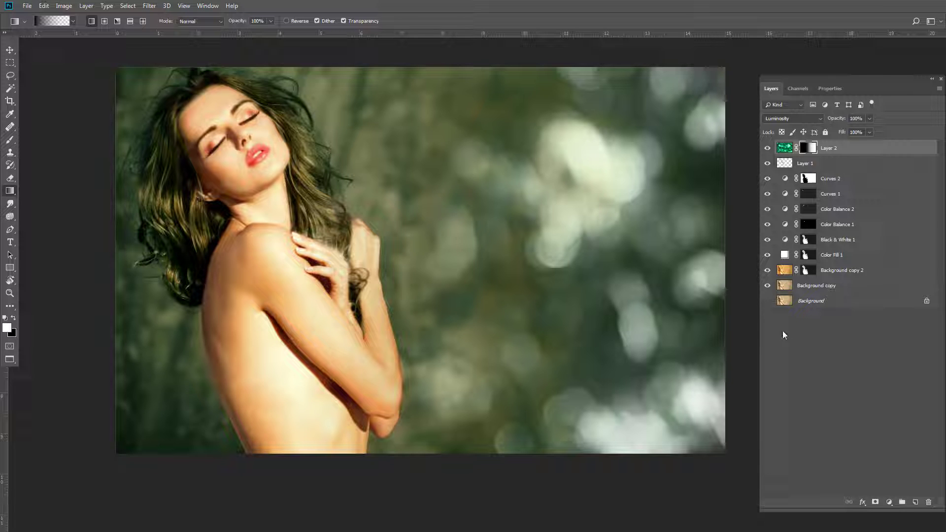
- Add a Black & White adjustment layer on top, set its blend mode to Soft Light, and check its effect
left_click(889, 503)
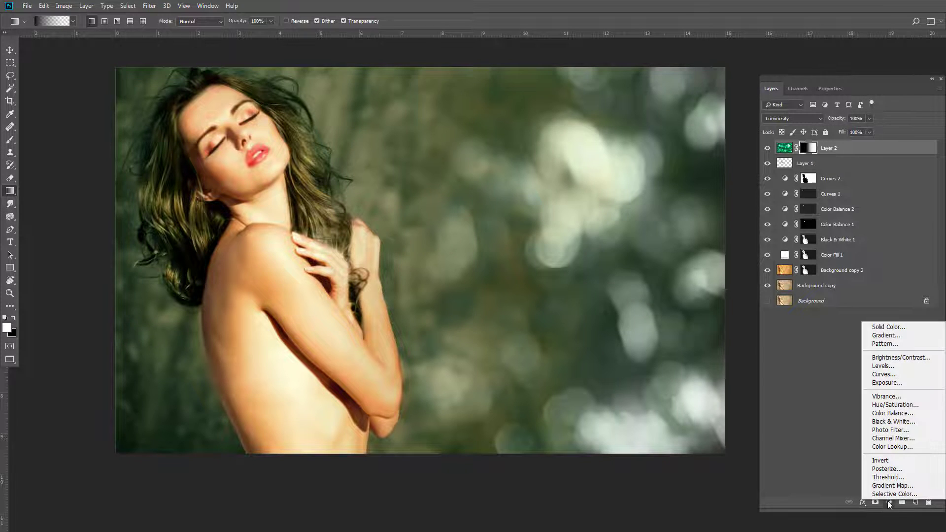
left_click(891, 421)
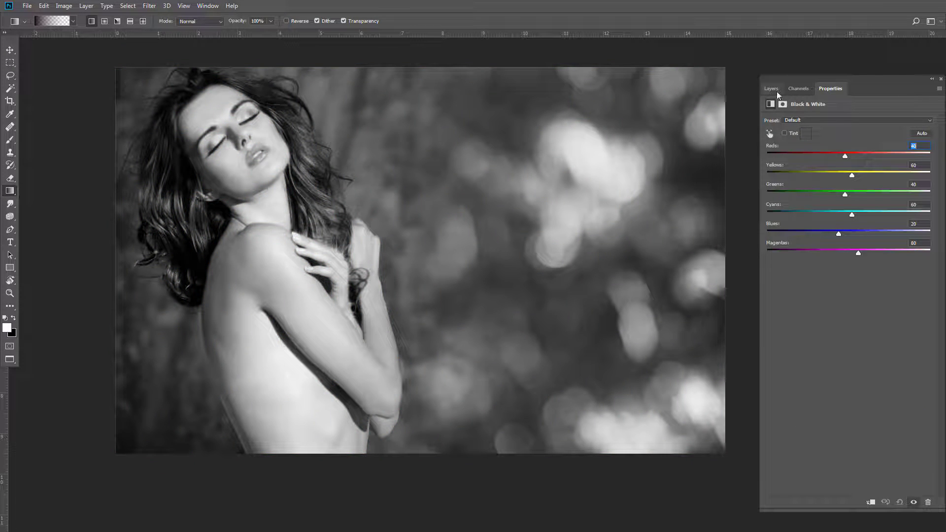
left_click(776, 91)
left_click(785, 120)
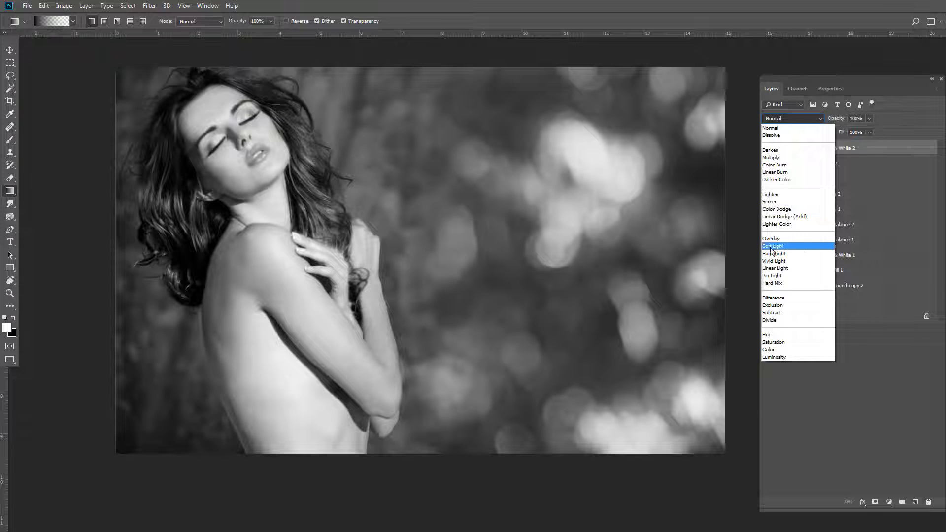
left_click(772, 247)
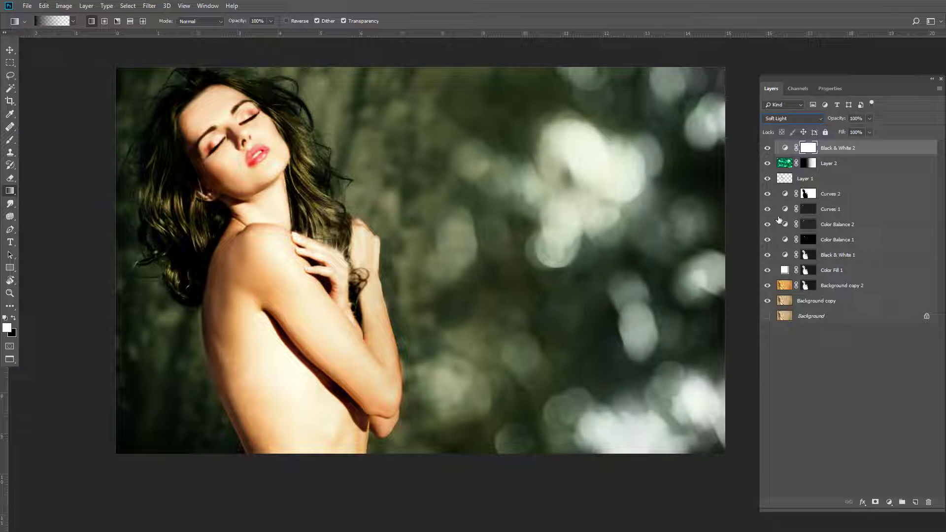
left_click(767, 148)
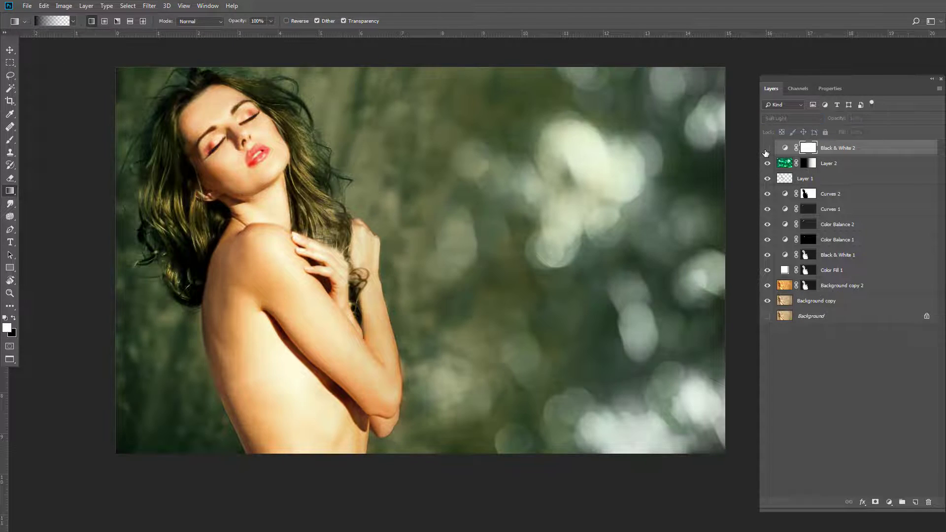
left_click(767, 149)
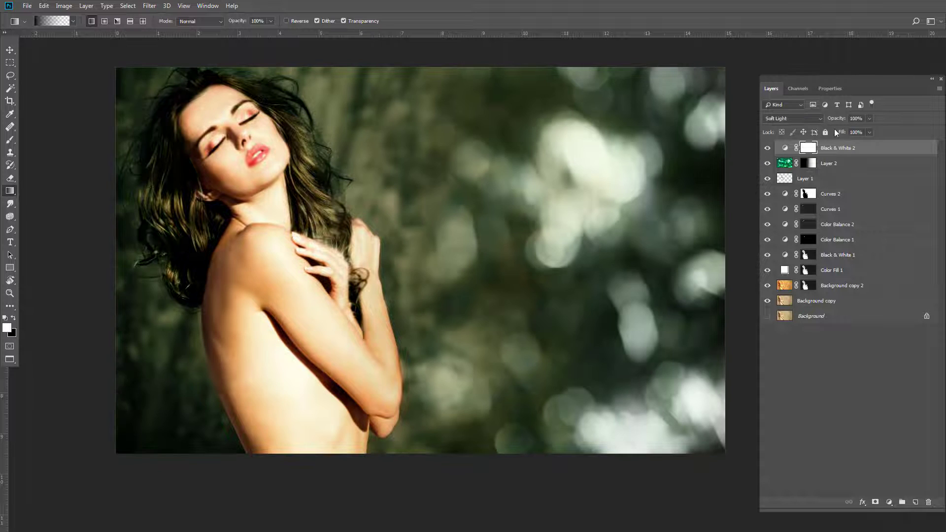
- Lower the top Black & White layer's opacity to 29% and check the image with and without it
left_click(870, 118)
left_click(843, 129)
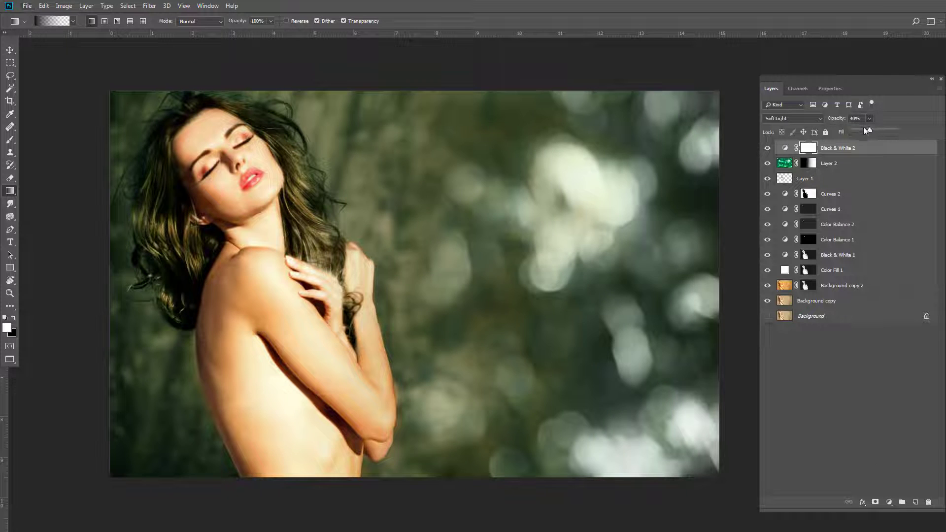
left_click(767, 149)
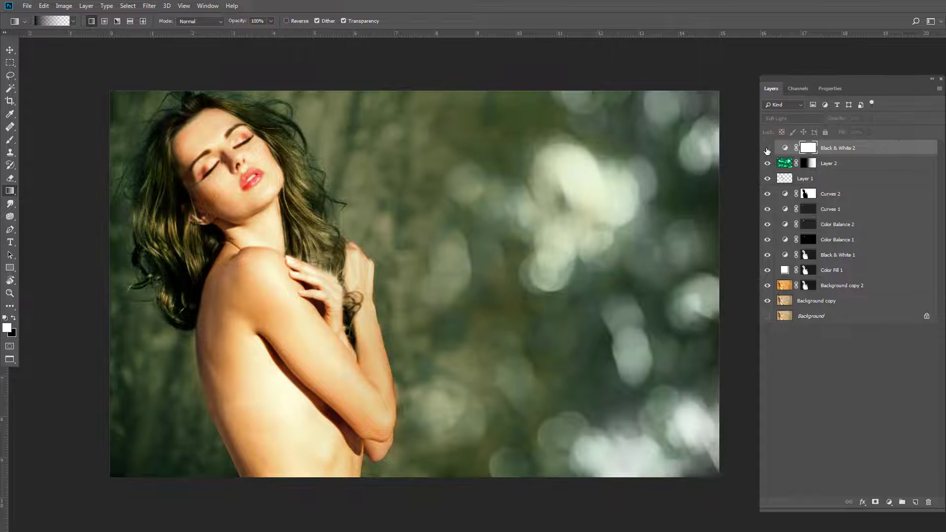
left_click(767, 149)
left_click_drag(554, 191, 549, 191)
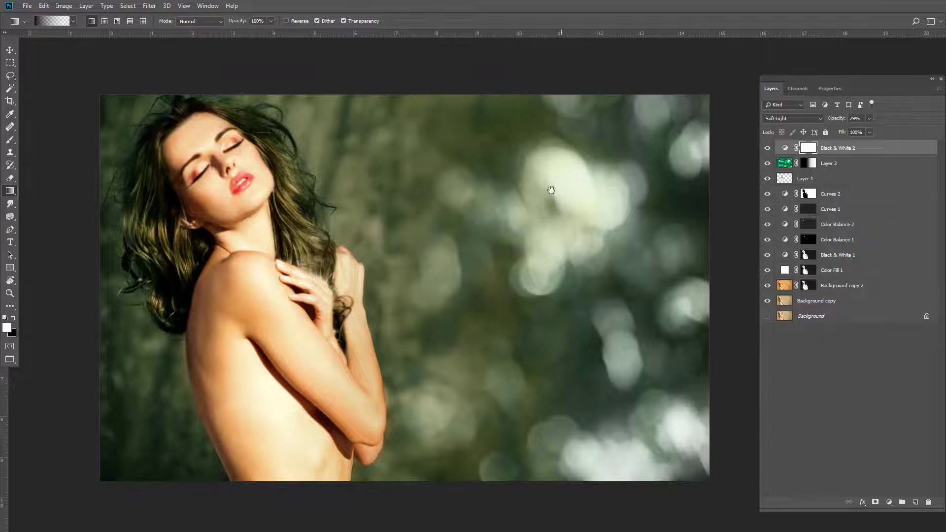
- Toggle between the untouched Background layer and the full layer stack to review the finished edit
left_click(767, 317, "alt")
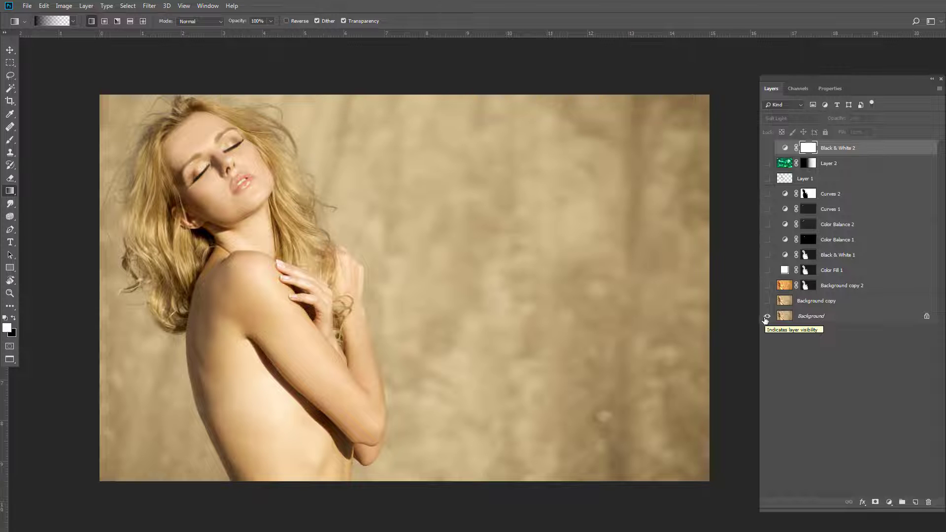
left_click(767, 317, "alt")
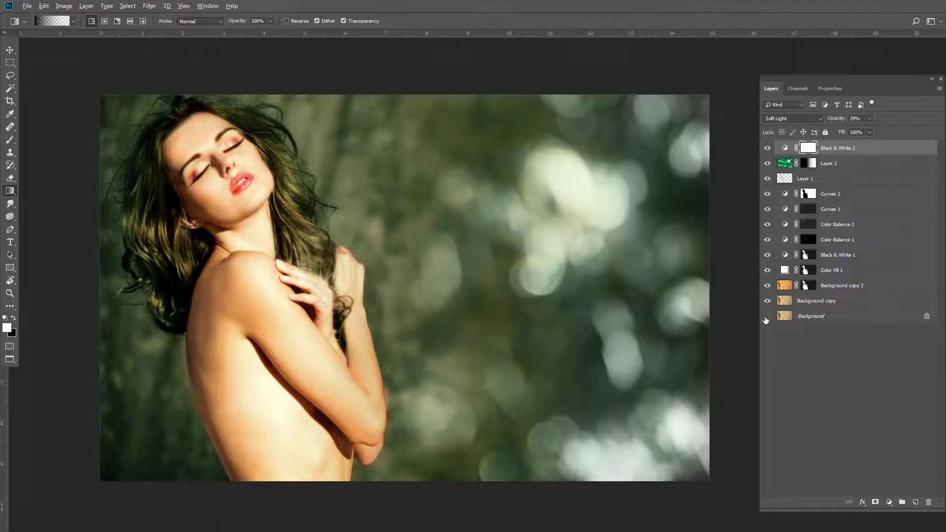
left_click(767, 317, "alt")
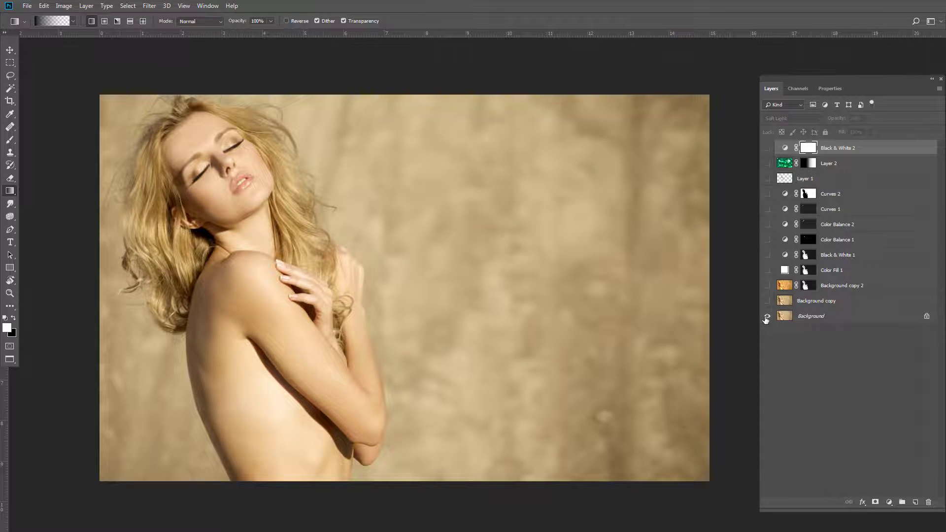
left_click(767, 317, "alt")
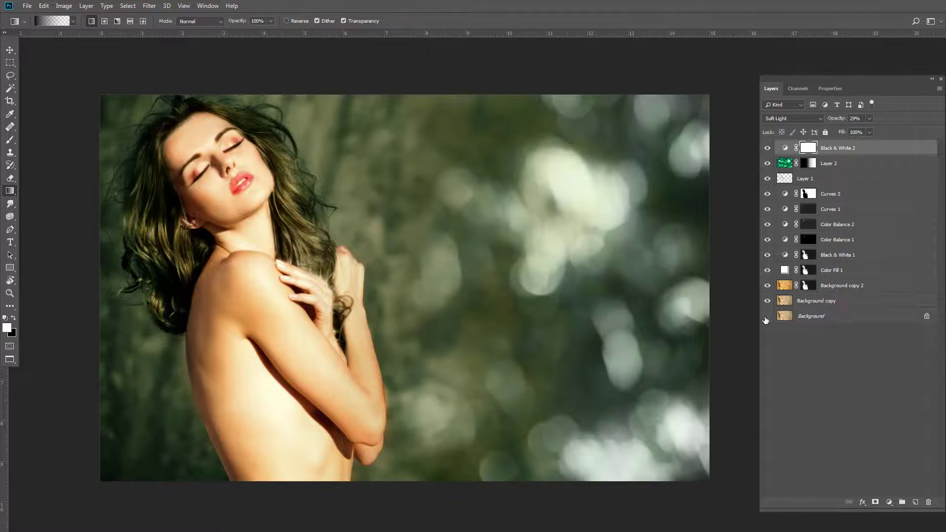